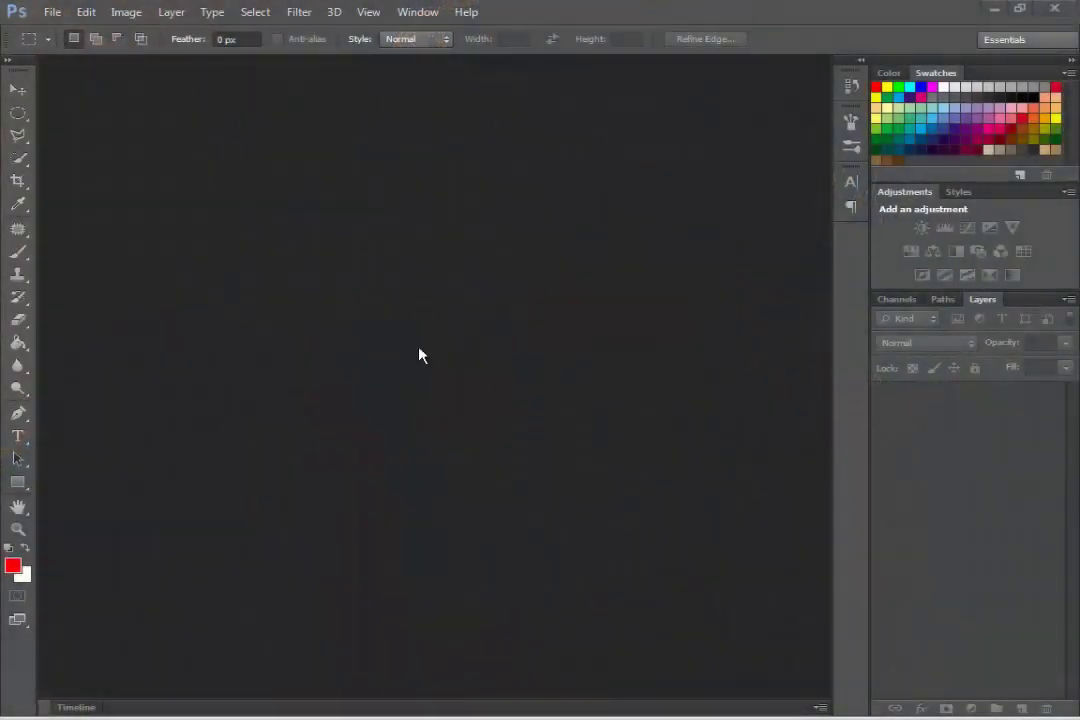
Open red-dress-blonde-hd.jpg through Camera Raw into Photoshop, accepting the colour profile warning.
{"action": "left_click", "coordinate": [51, 14]}
{"action": "left_click", "coordinate": [60, 46]}
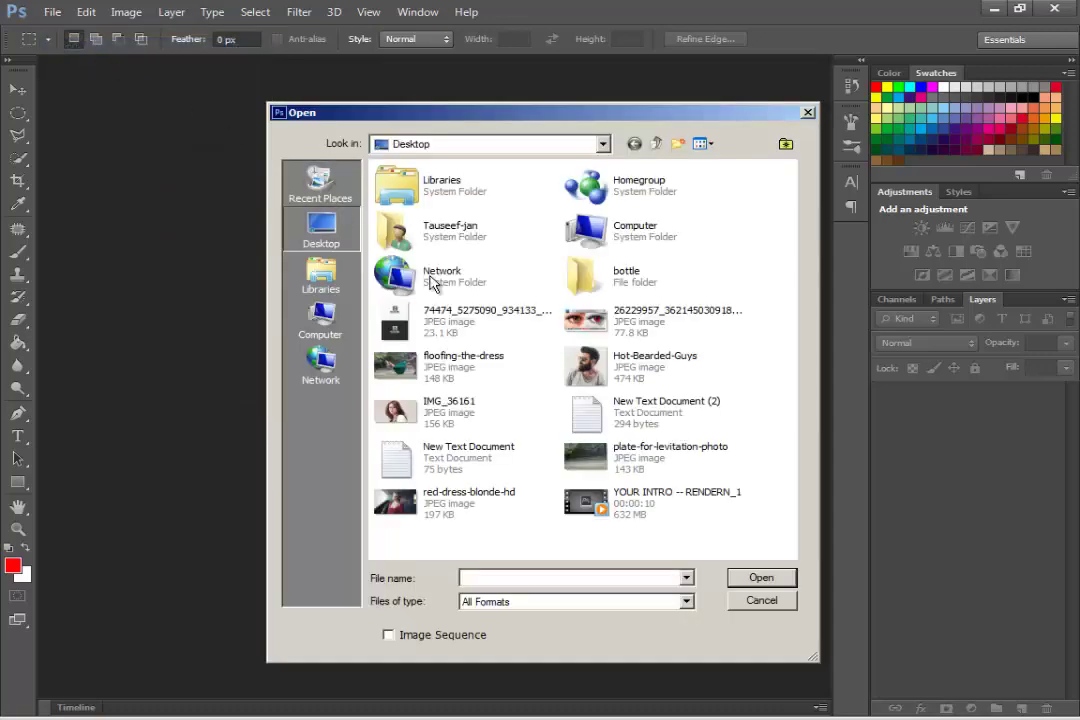
{"action": "left_click", "coordinate": [390, 495]}
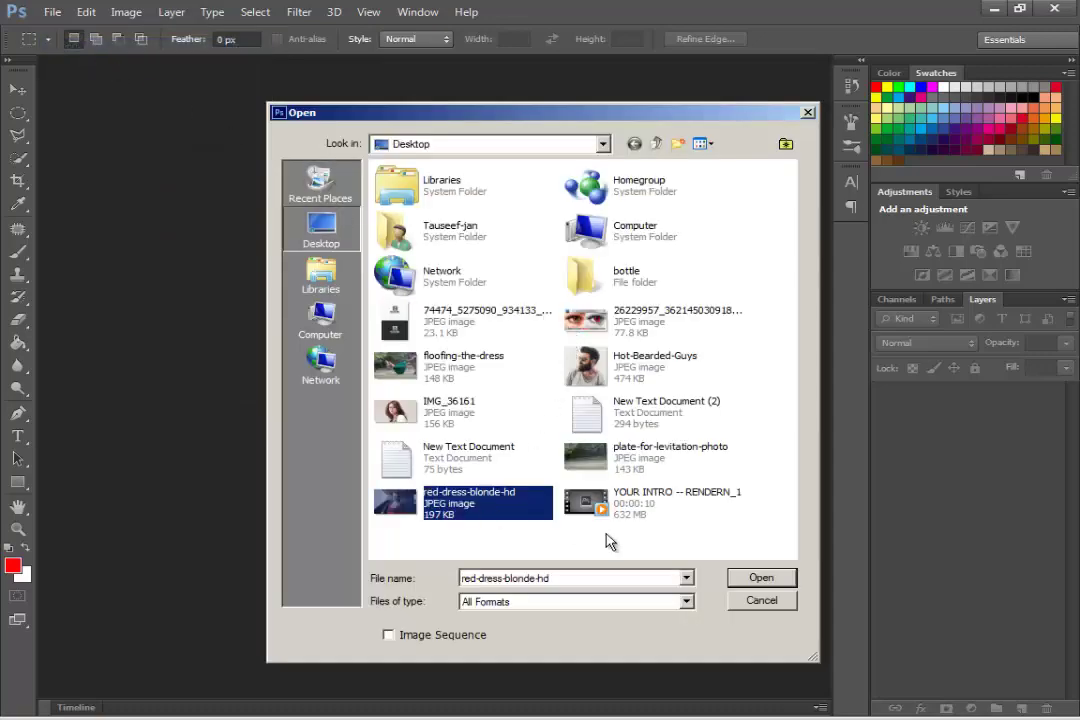
{"action": "left_click", "coordinate": [740, 578]}
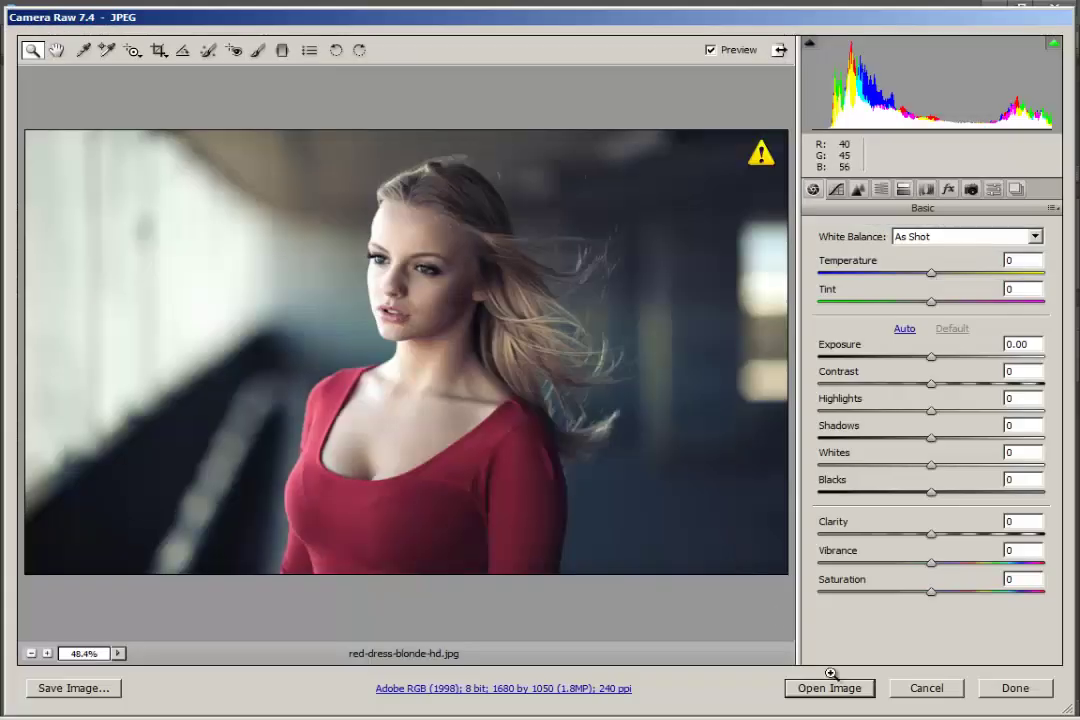
{"action": "left_click", "coordinate": [831, 688]}
{"action": "left_click", "coordinate": [600, 390]}
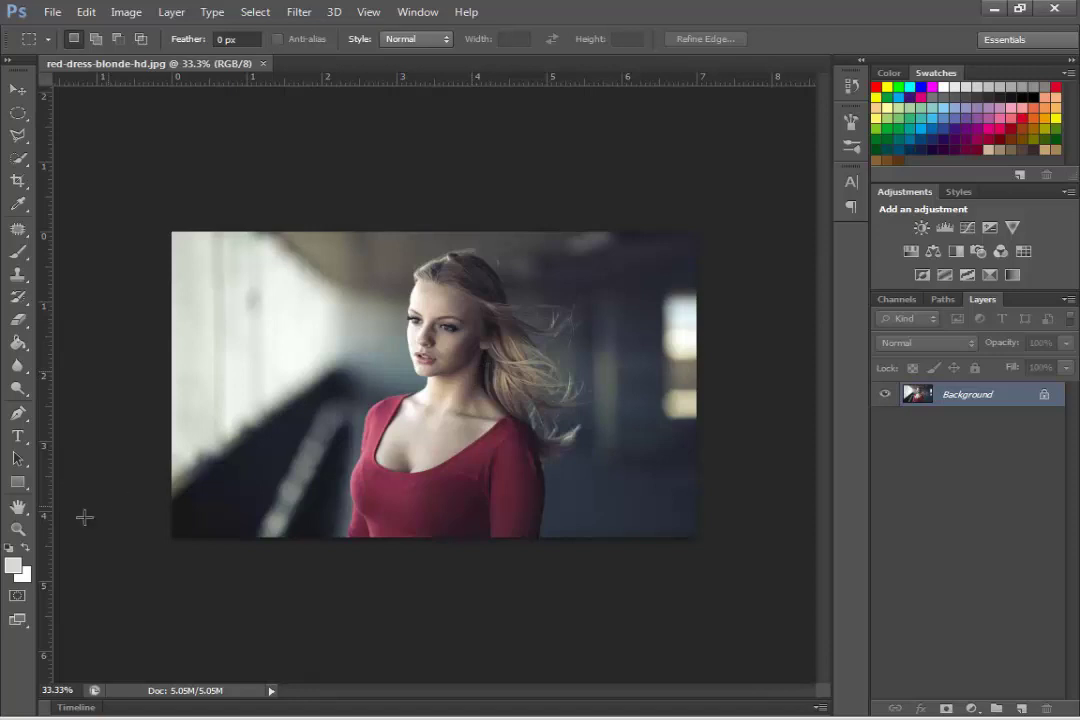
Zoom the view in to 50% on the photo.
{"action": "left_click", "coordinate": [17, 529]}
{"action": "left_click", "coordinate": [346, 382]}
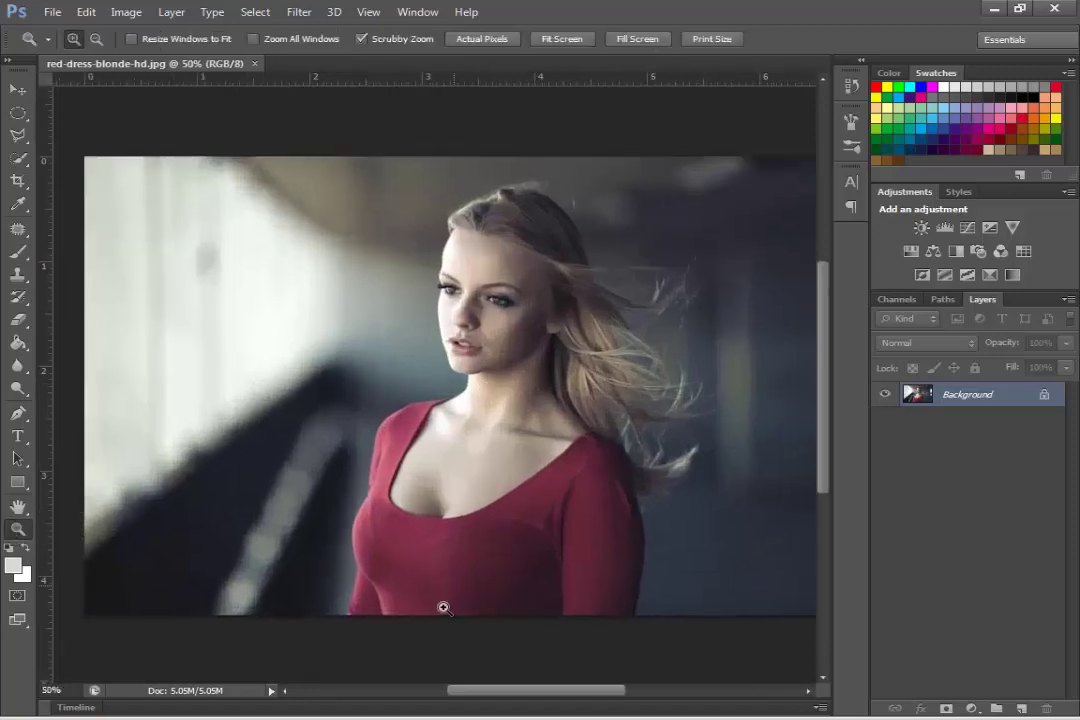
{"action": "left_click_drag", "start_coordinate": [480, 690], "coordinate": [494, 690]}
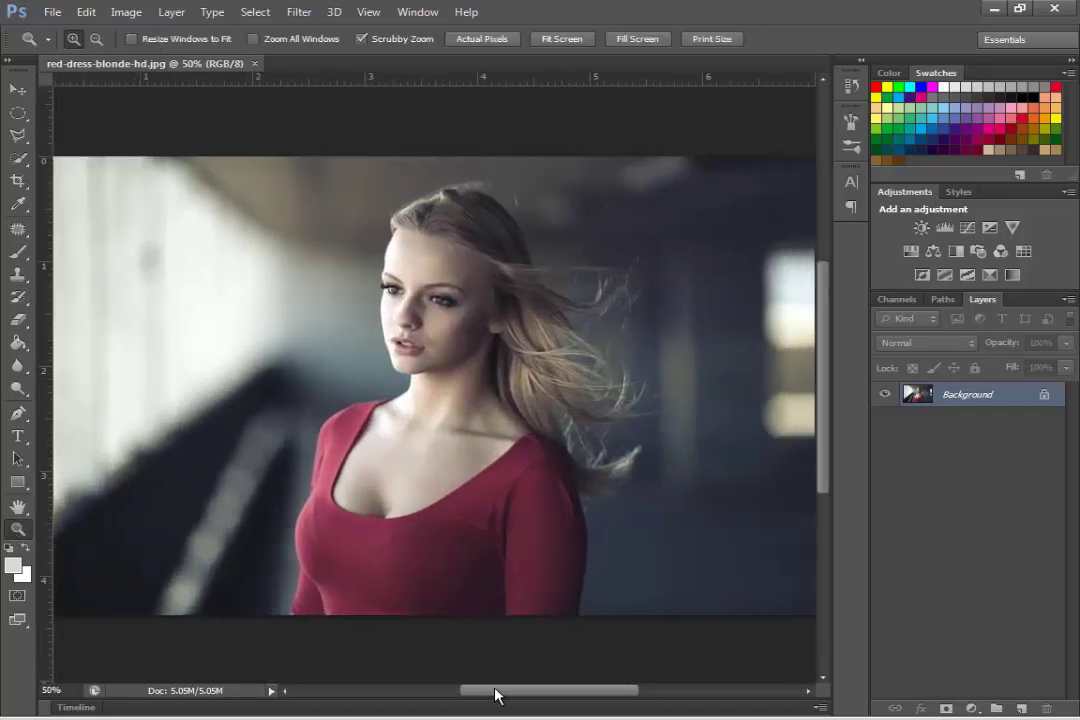
Duplicate Background into a Background copy layer blended in Overlay mode.
{"action": "left_click_drag", "start_coordinate": [986, 397], "coordinate": [1021, 710]}
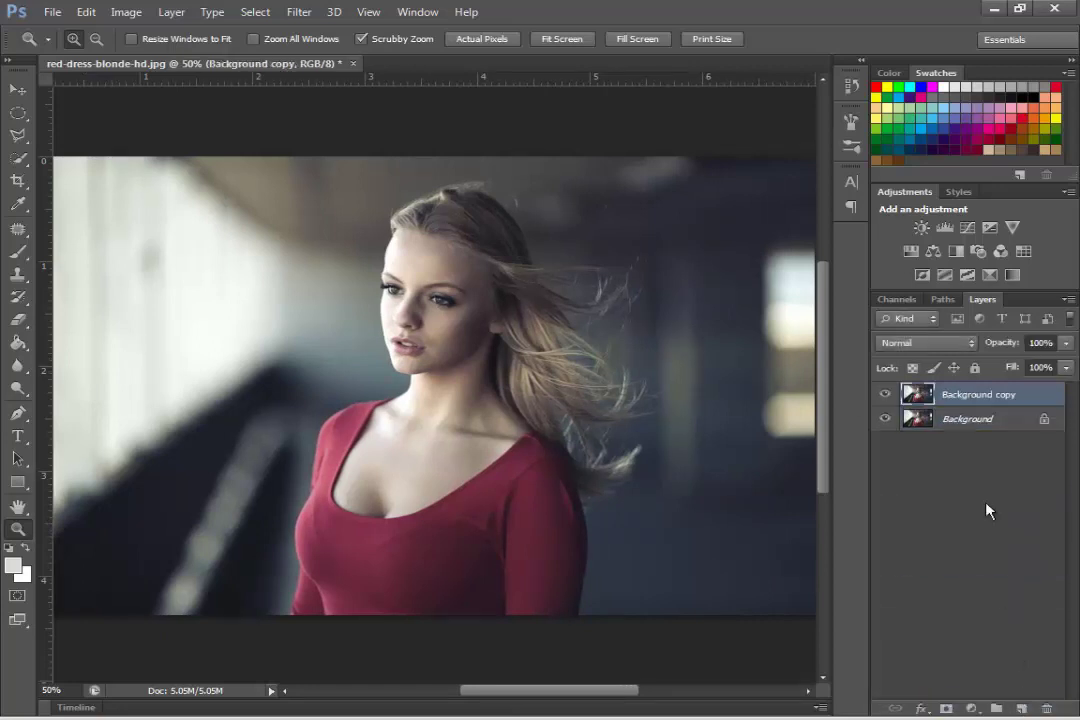
{"action": "left_click", "coordinate": [970, 348]}
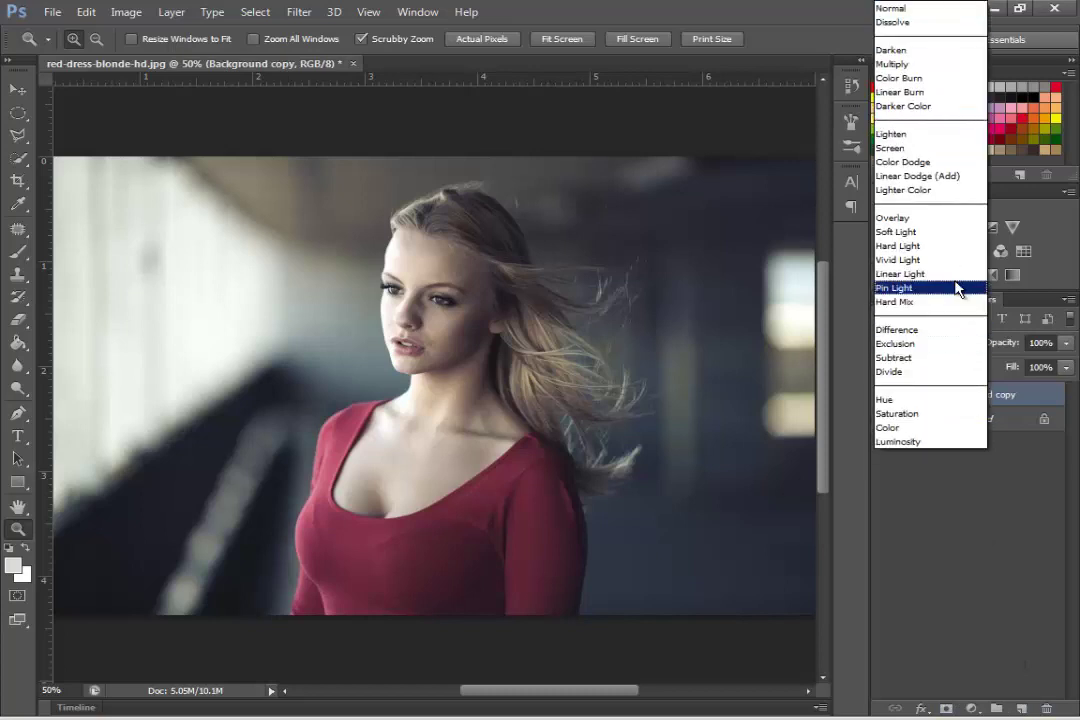
{"action": "left_click", "coordinate": [940, 218]}
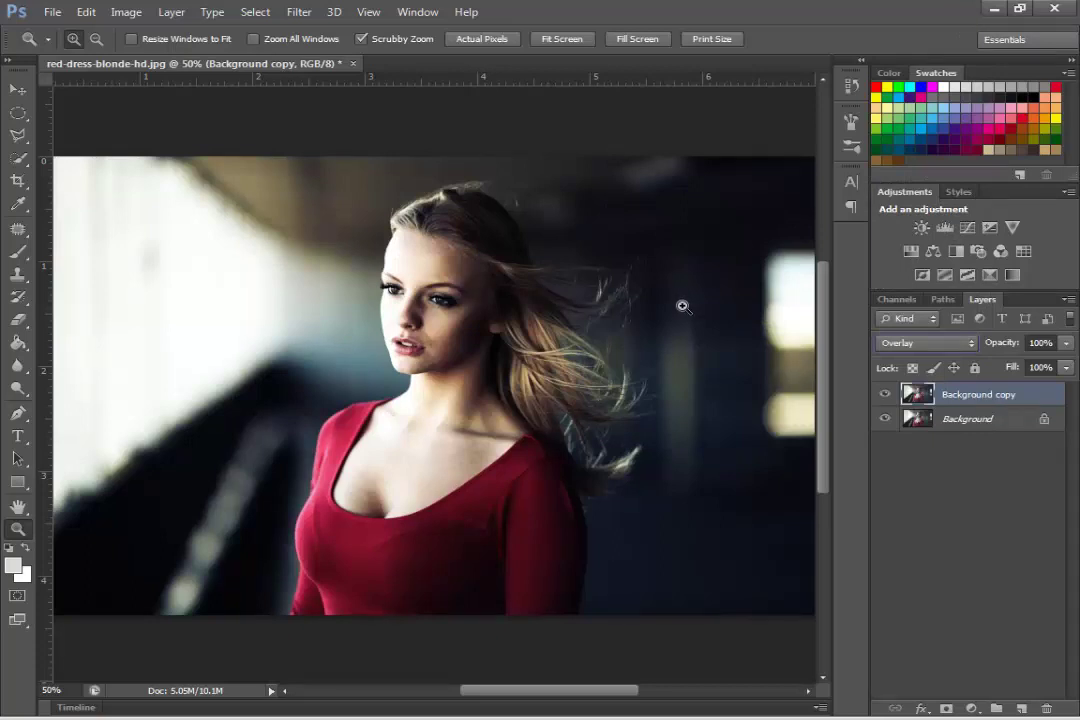
Apply a High Pass filter with a 49.7-pixel radius, previewing on the face.
{"action": "left_click", "coordinate": [299, 14]}
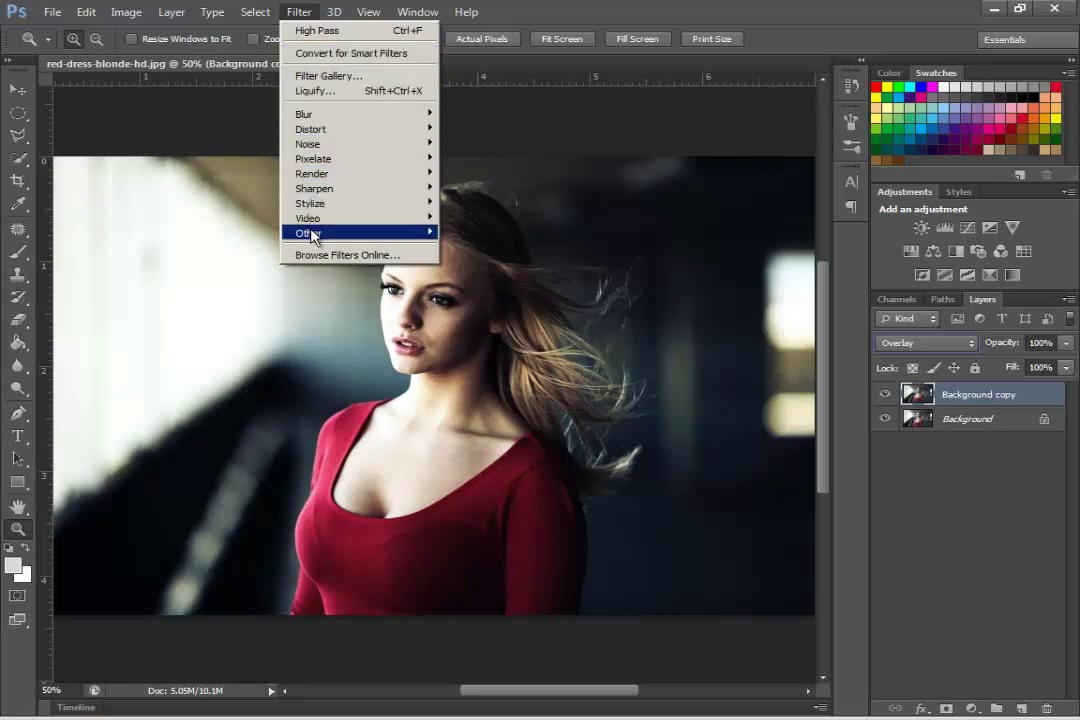
{"action": "mouse_move", "coordinate": [358, 232]}
{"action": "left_click", "coordinate": [485, 248]}
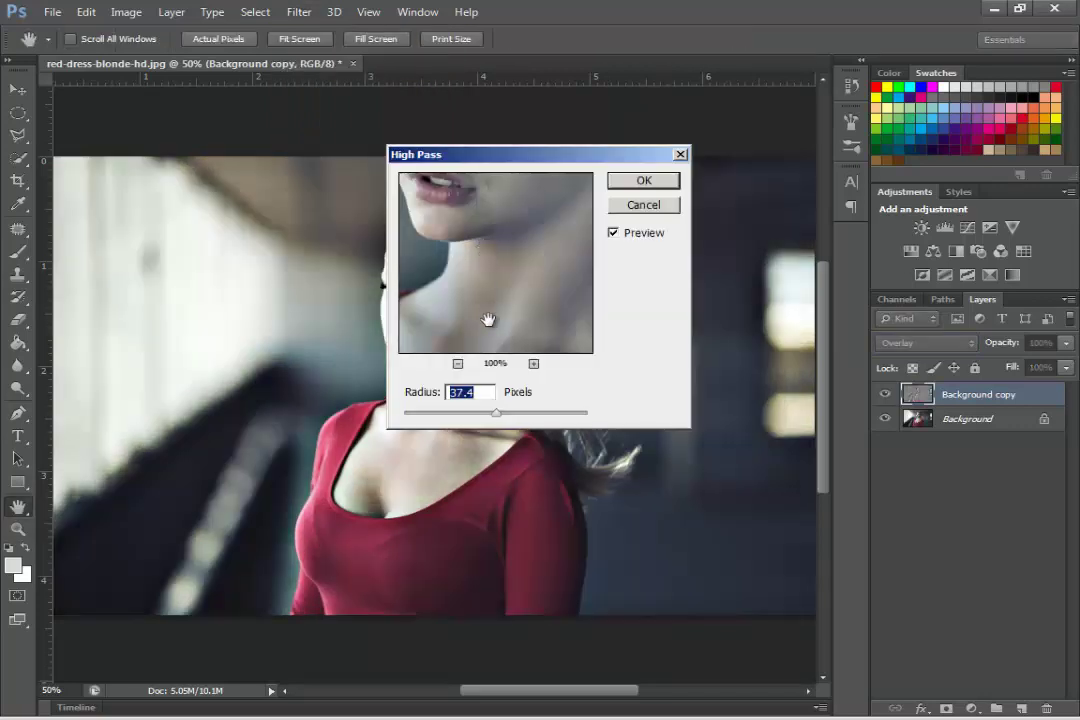
{"action": "left_click_drag", "start_coordinate": [506, 234], "coordinate": [506, 294]}
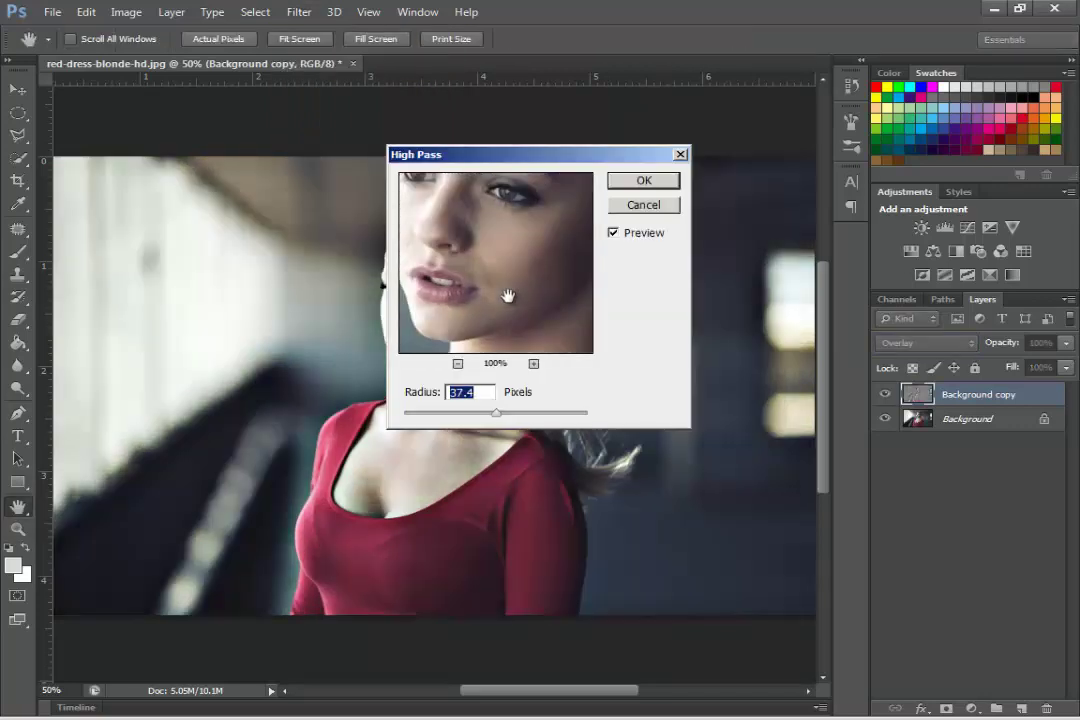
{"action": "left_click_drag", "start_coordinate": [509, 250], "coordinate": [509, 332]}
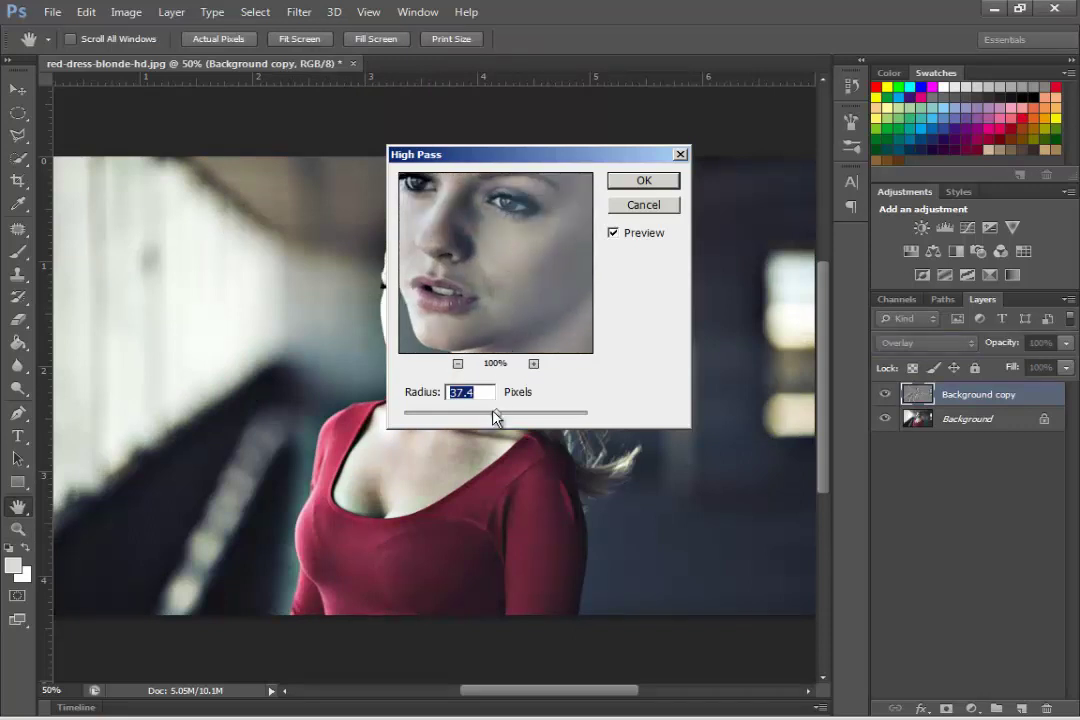
{"action": "left_click_drag", "start_coordinate": [494, 415], "coordinate": [512, 420]}
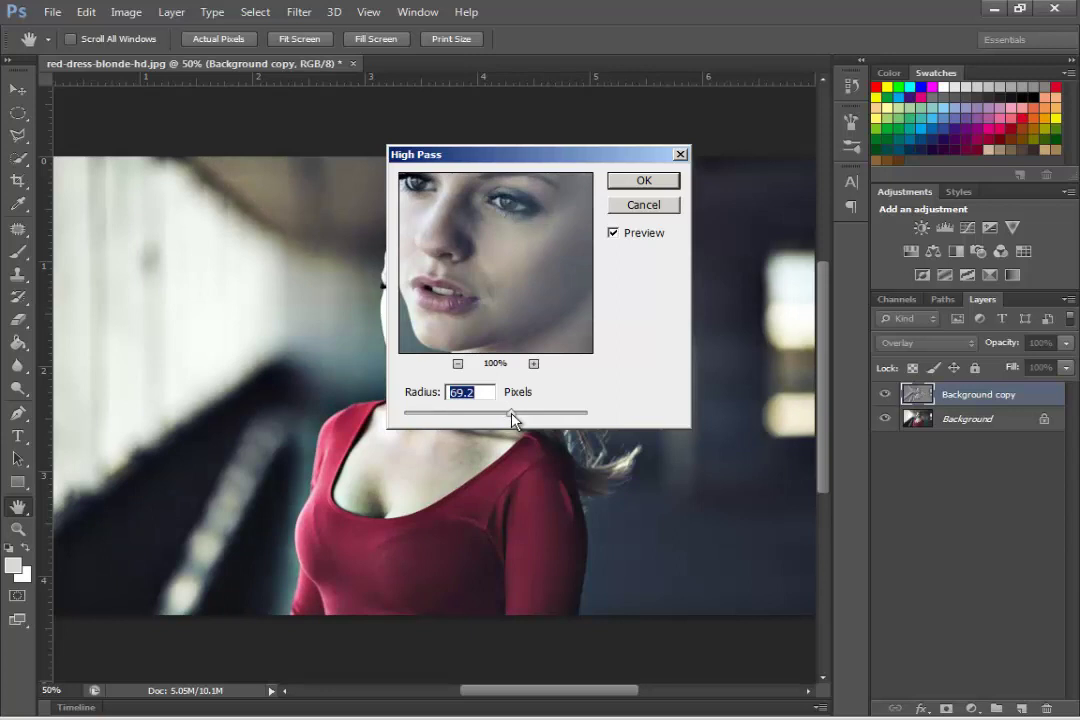
{"action": "left_click_drag", "start_coordinate": [511, 419], "coordinate": [505, 420]}
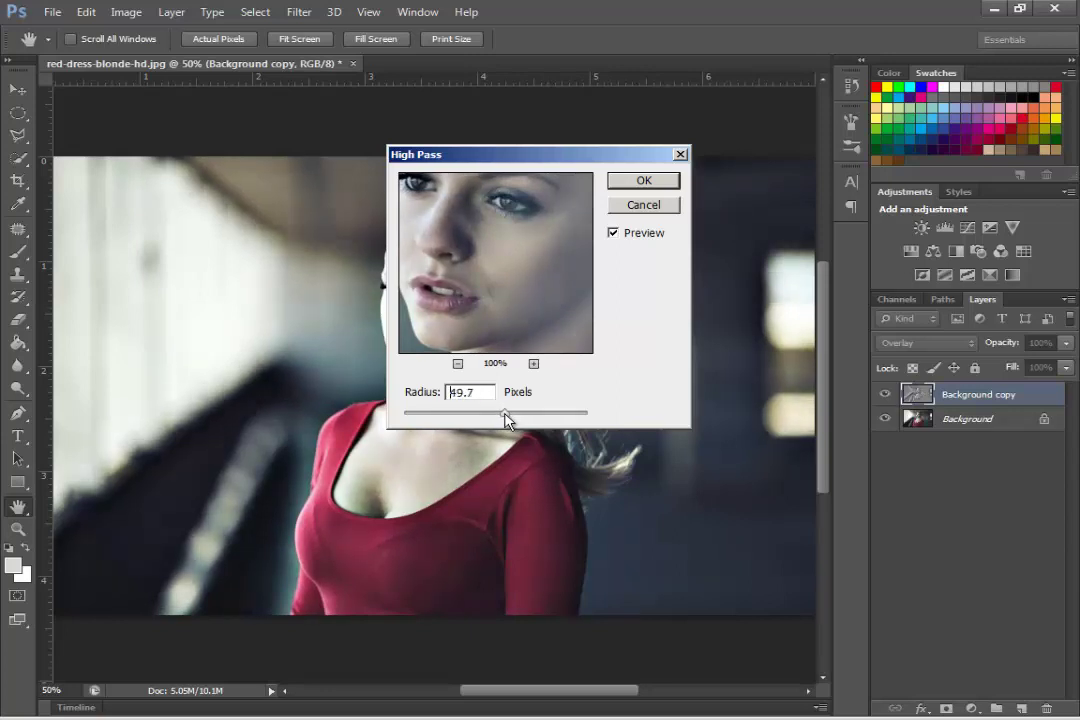
{"action": "left_click", "coordinate": [640, 181]}
Compare Soft Light, keep the copy in Overlay, and lower its opacity to 80%.
{"action": "key", "text": "z"}
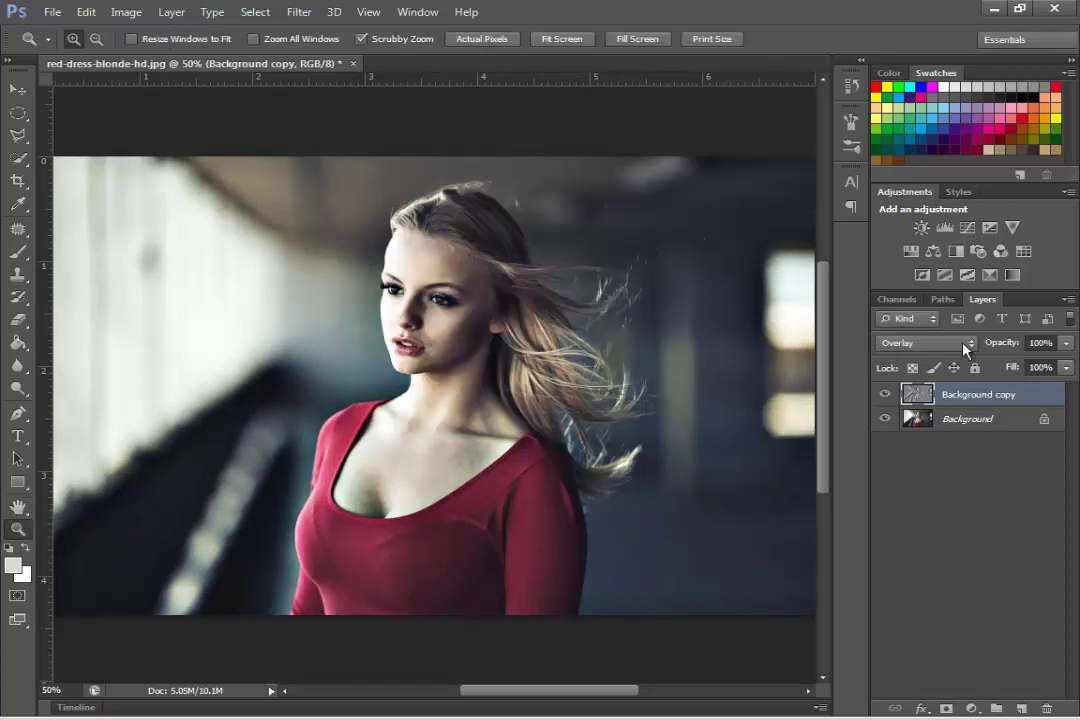
{"action": "left_click", "coordinate": [950, 343]}
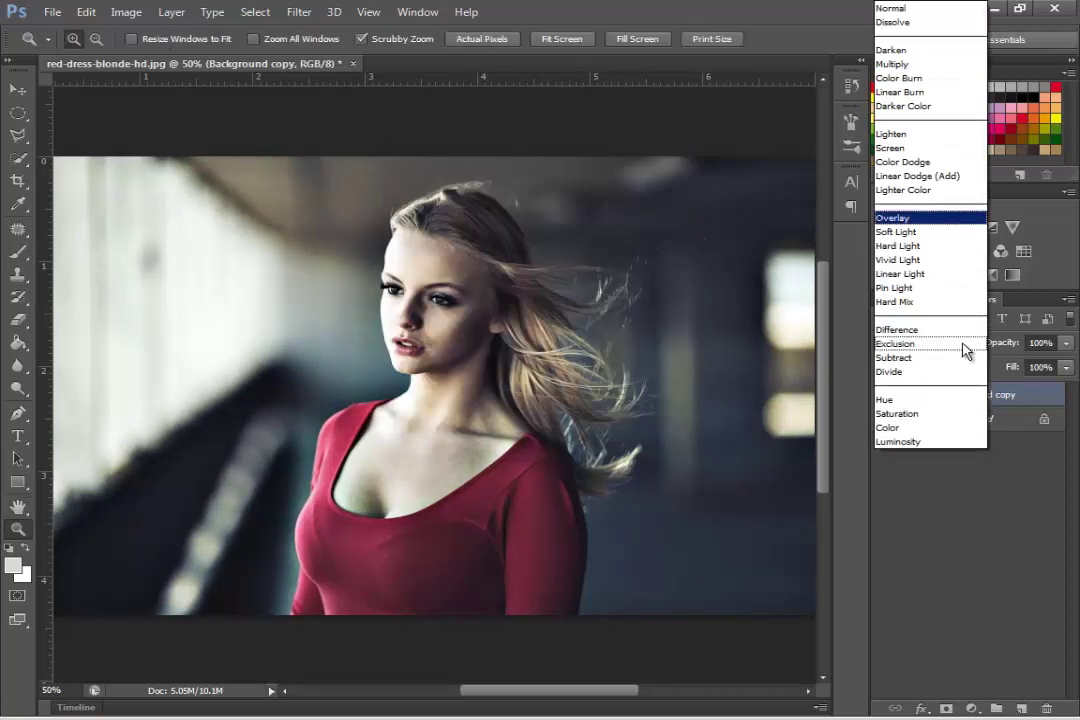
{"action": "left_click", "coordinate": [940, 232]}
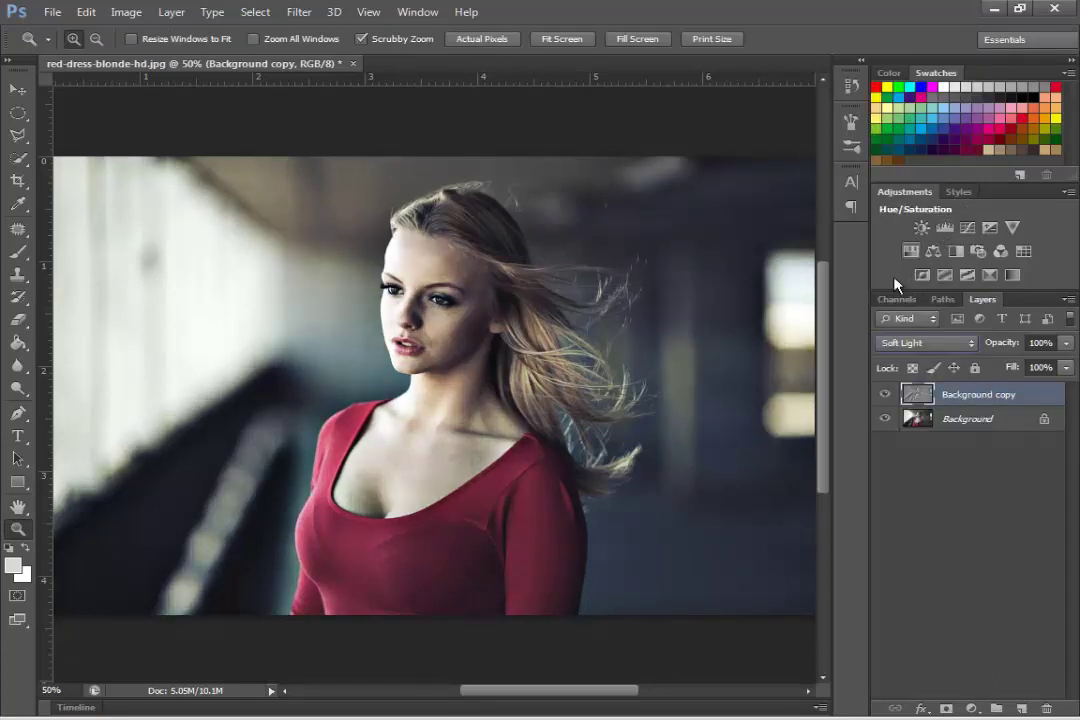
{"action": "left_click", "coordinate": [952, 353]}
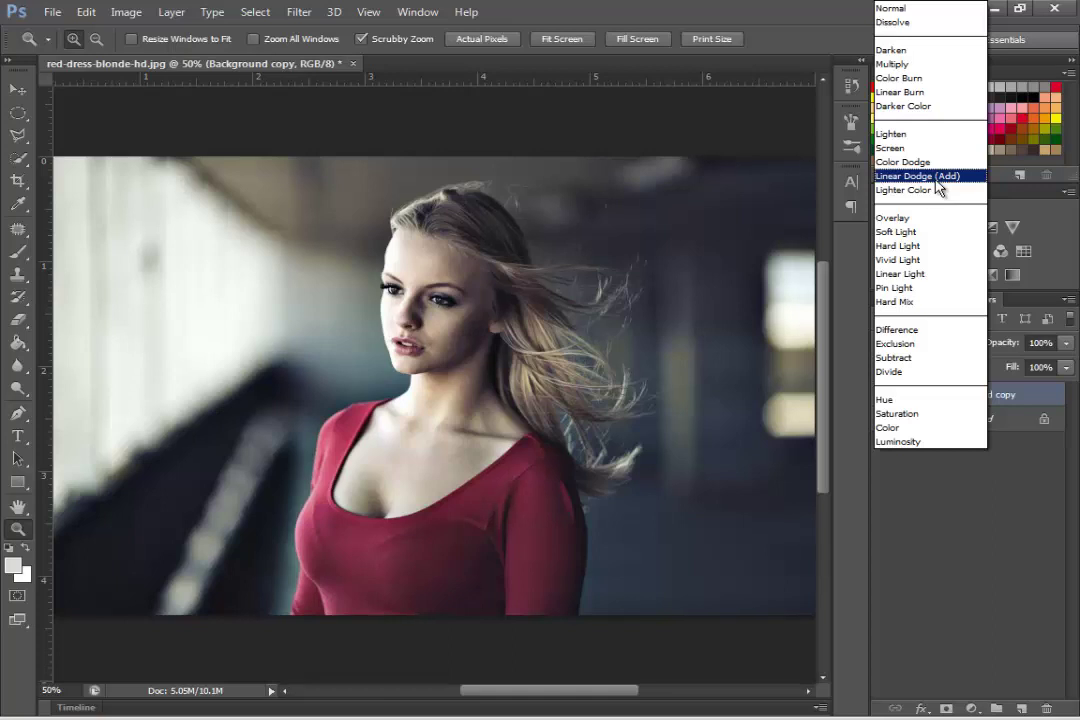
{"action": "left_click", "coordinate": [933, 218]}
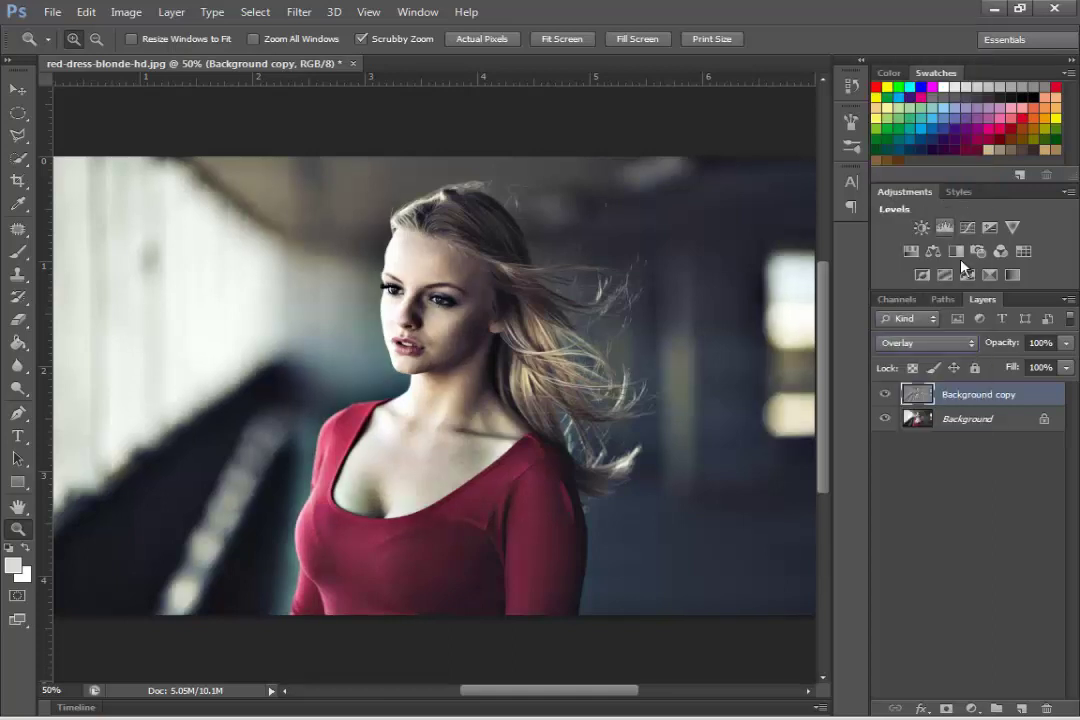
{"action": "left_click", "coordinate": [1066, 343]}
{"action": "left_click_drag", "start_coordinate": [1060, 368], "coordinate": [1048, 368]}
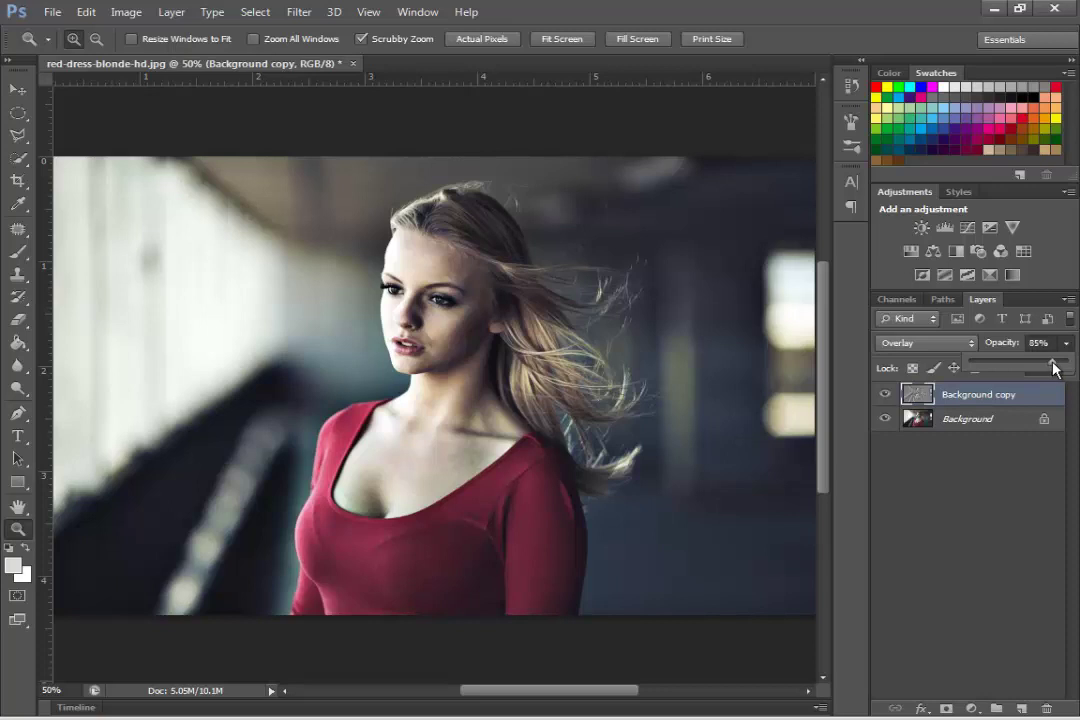
{"action": "left_click_drag", "start_coordinate": [1054, 368], "coordinate": [1047, 368]}
Add a Vibrance adjustment layer with Saturation -36, toggling its visibility to compare.
{"action": "left_click", "coordinate": [969, 562]}
{"action": "left_click", "coordinate": [971, 709]}
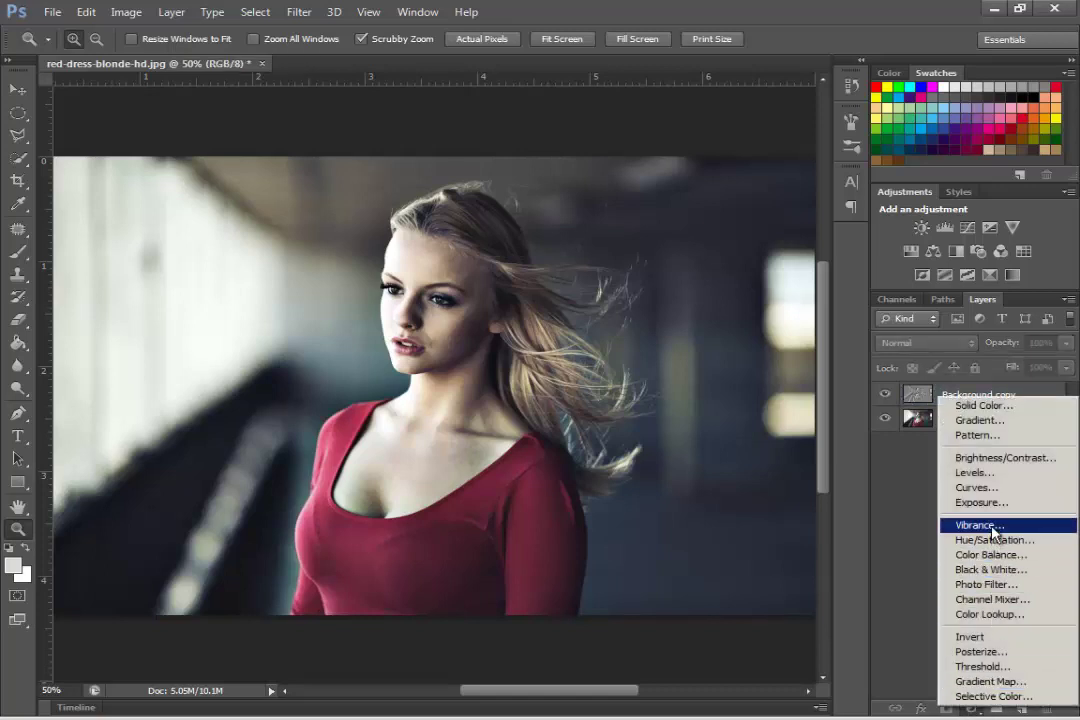
{"action": "left_click", "coordinate": [1020, 533]}
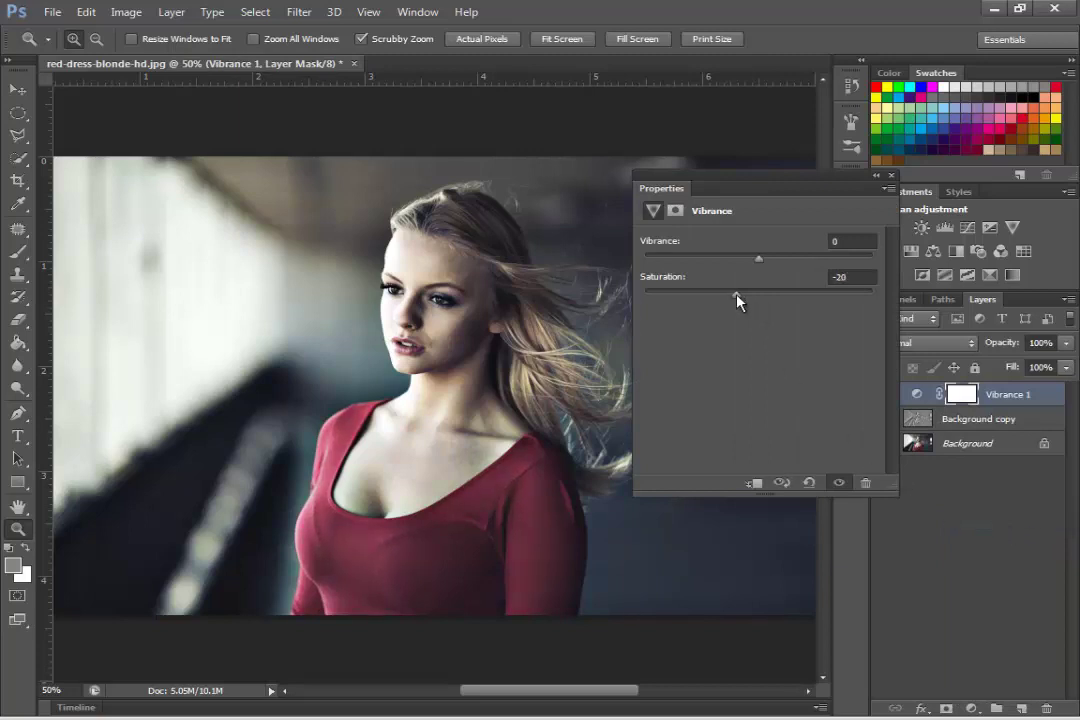
{"action": "left_click_drag", "start_coordinate": [735, 294], "coordinate": [714, 296]}
{"action": "left_click", "coordinate": [892, 177]}
{"action": "left_click", "coordinate": [884, 394]}
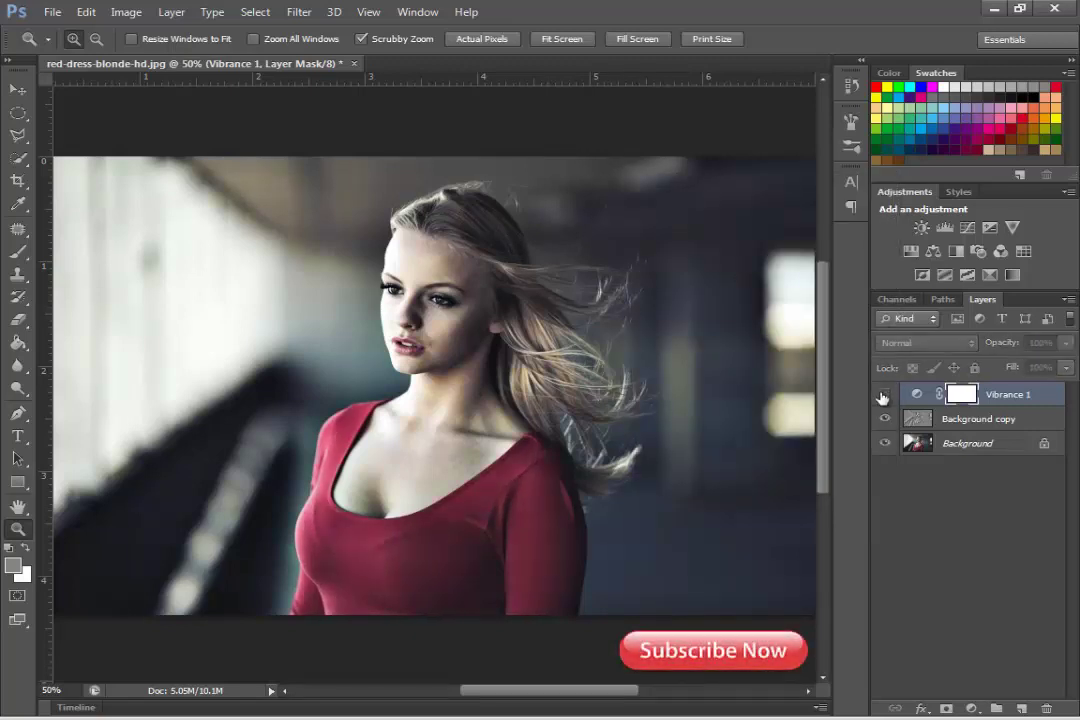
{"action": "left_click", "coordinate": [884, 395]}
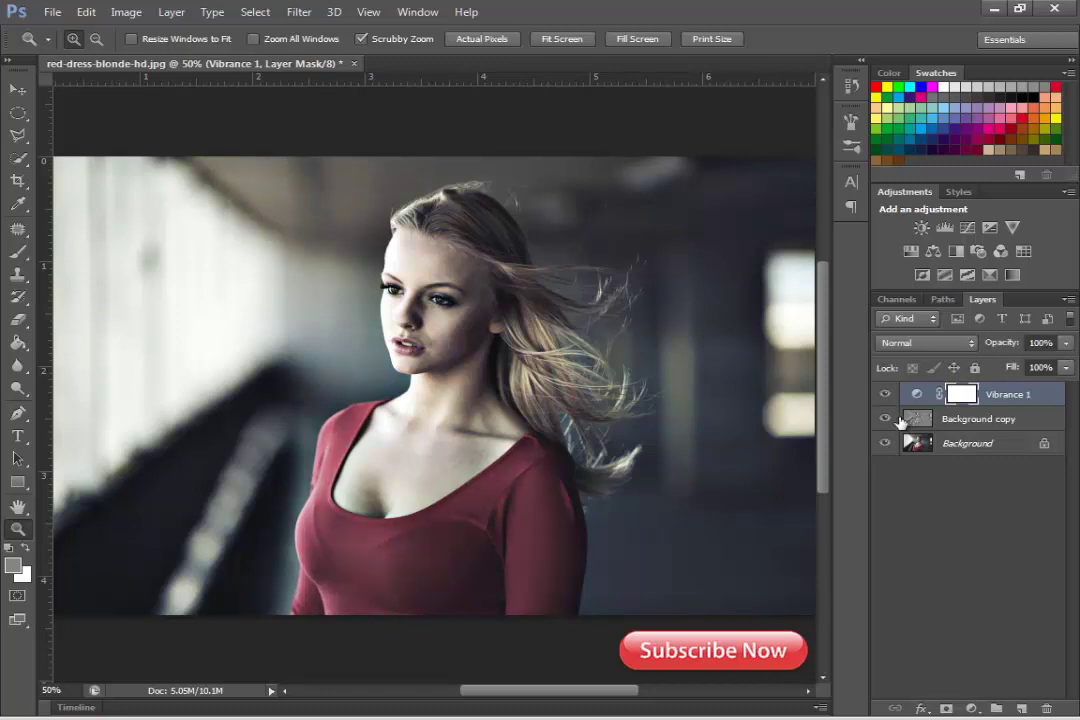
{"action": "left_click", "coordinate": [972, 708]}
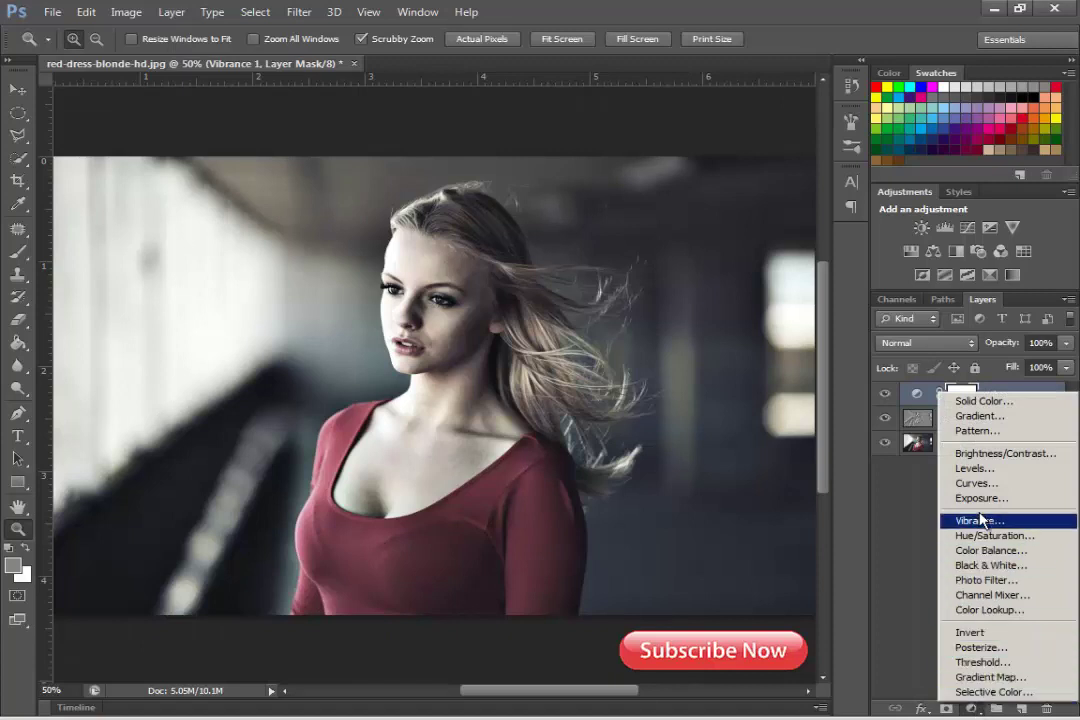
Add a Gradient Fill layer using the Neutral Density preset with a black left stop.
{"action": "left_click", "coordinate": [1013, 425]}
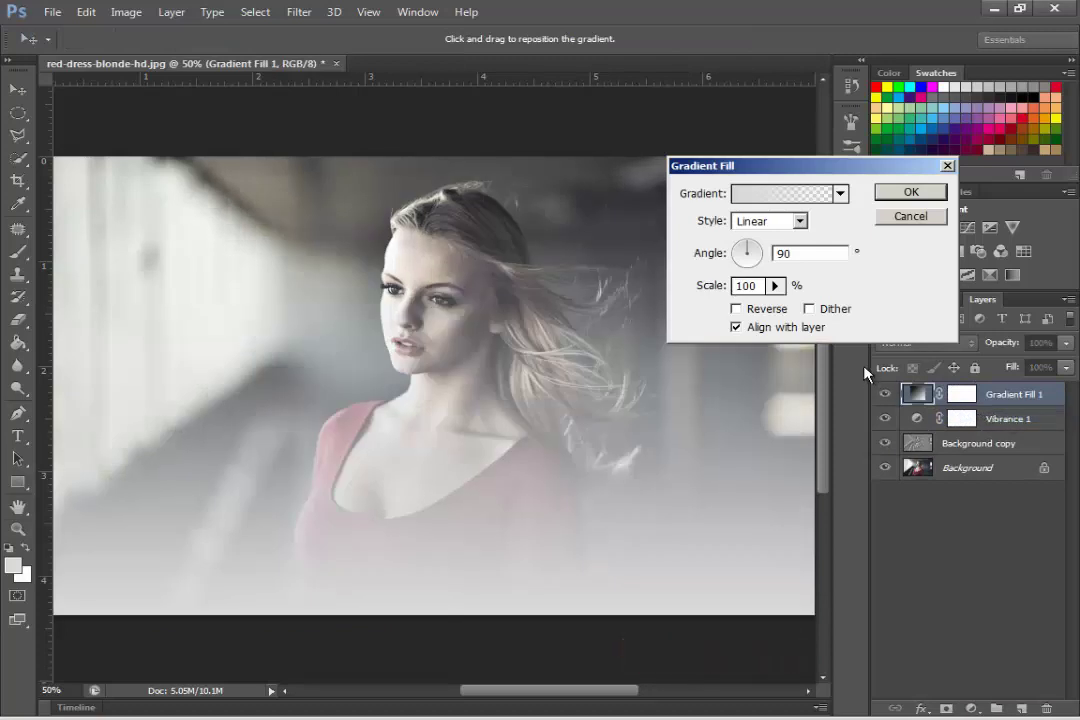
{"action": "left_click", "coordinate": [755, 194]}
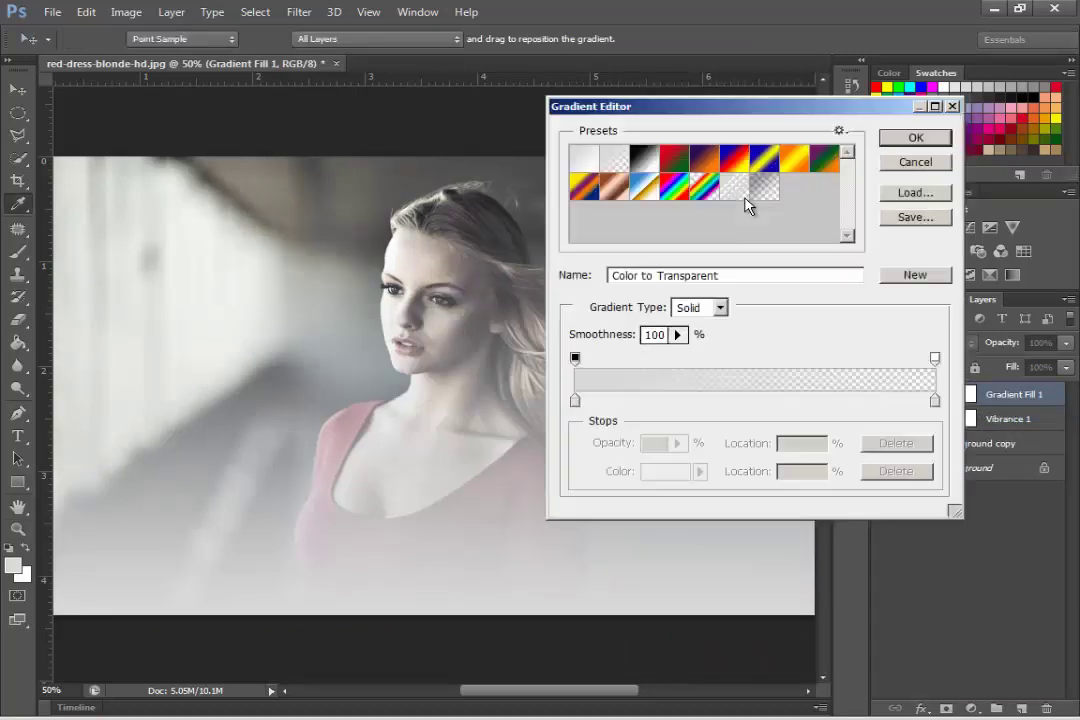
{"action": "left_click", "coordinate": [758, 195]}
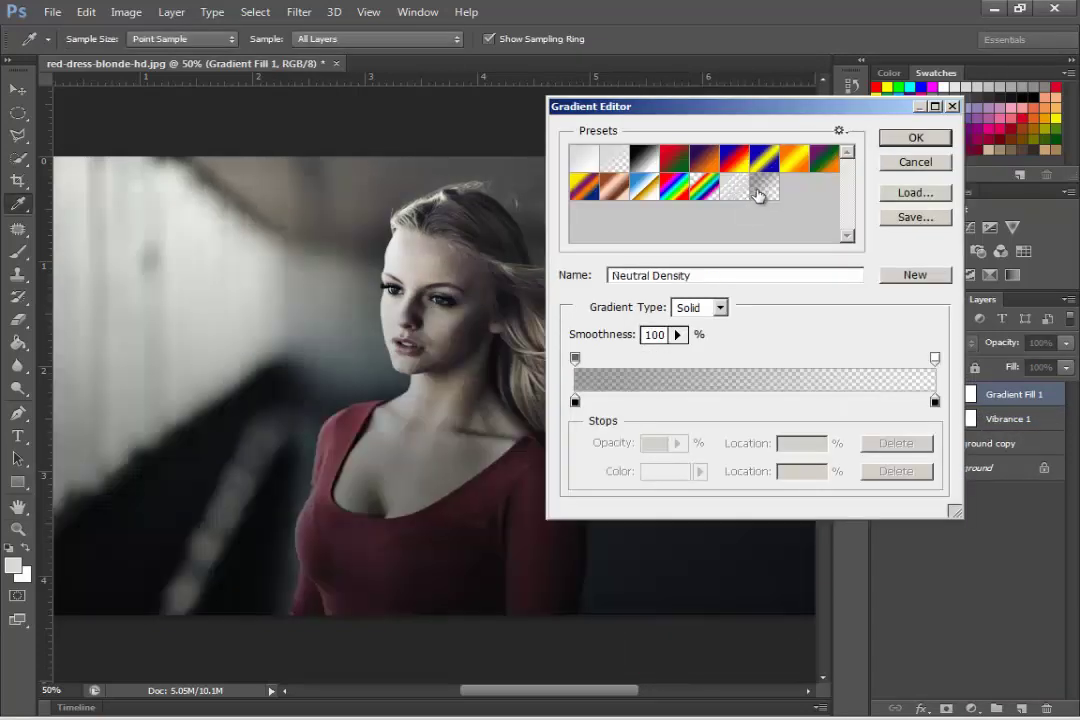
{"action": "left_click", "coordinate": [575, 401]}
{"action": "left_click", "coordinate": [663, 472]}
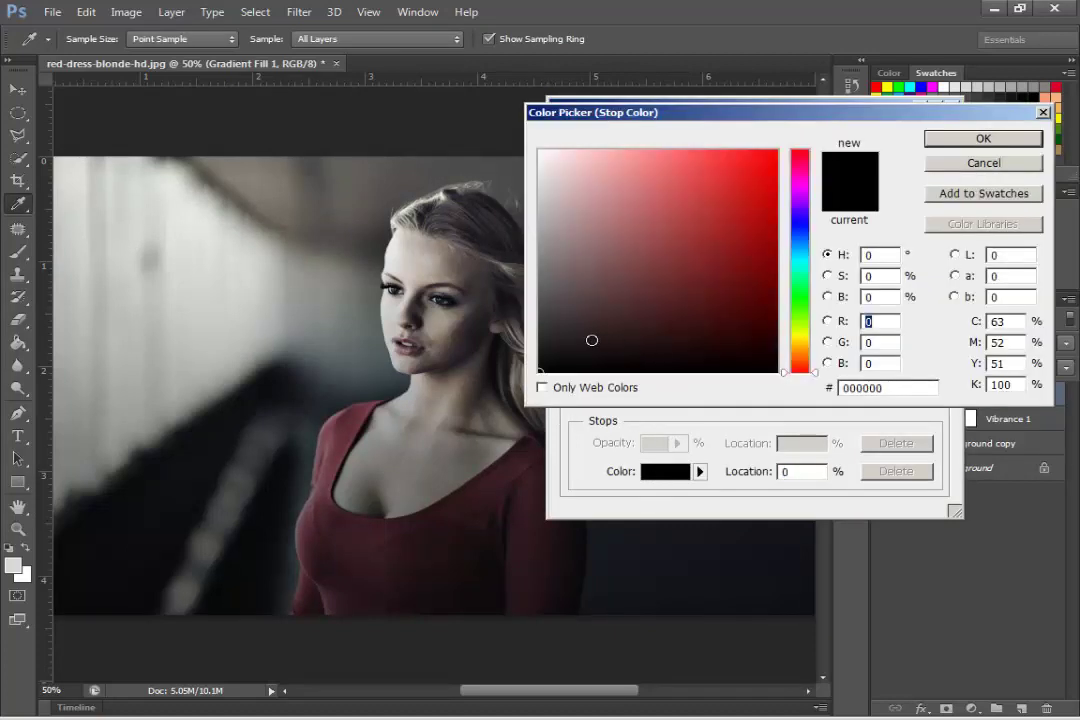
{"action": "left_click", "coordinate": [960, 140]}
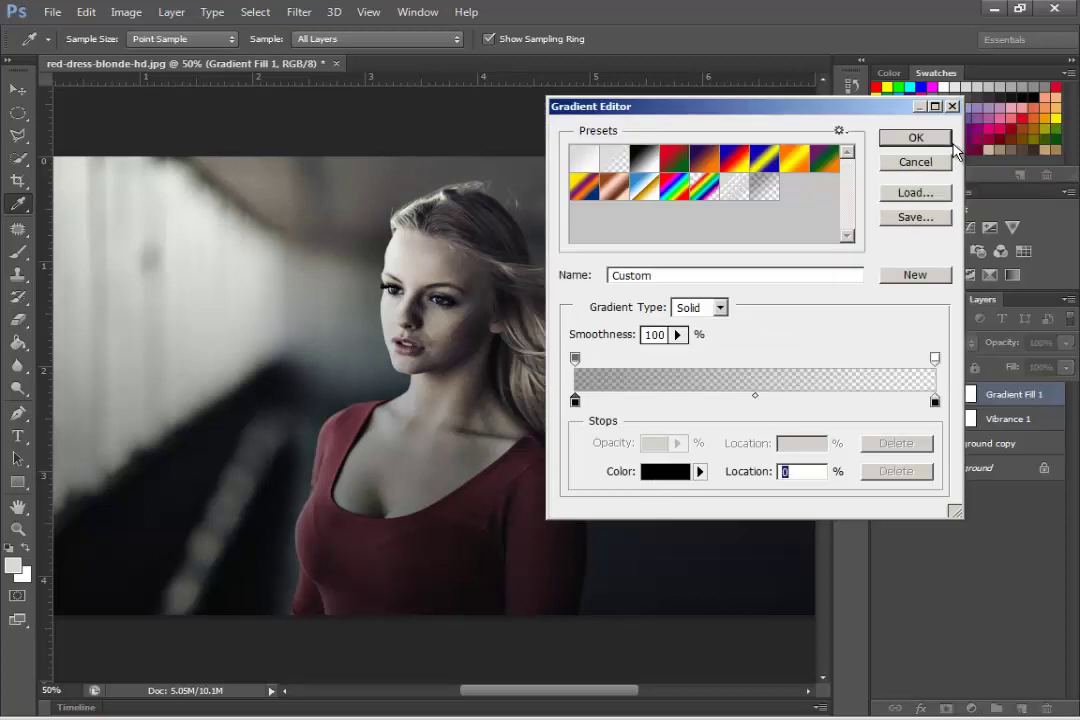
{"action": "left_click", "coordinate": [914, 138]}
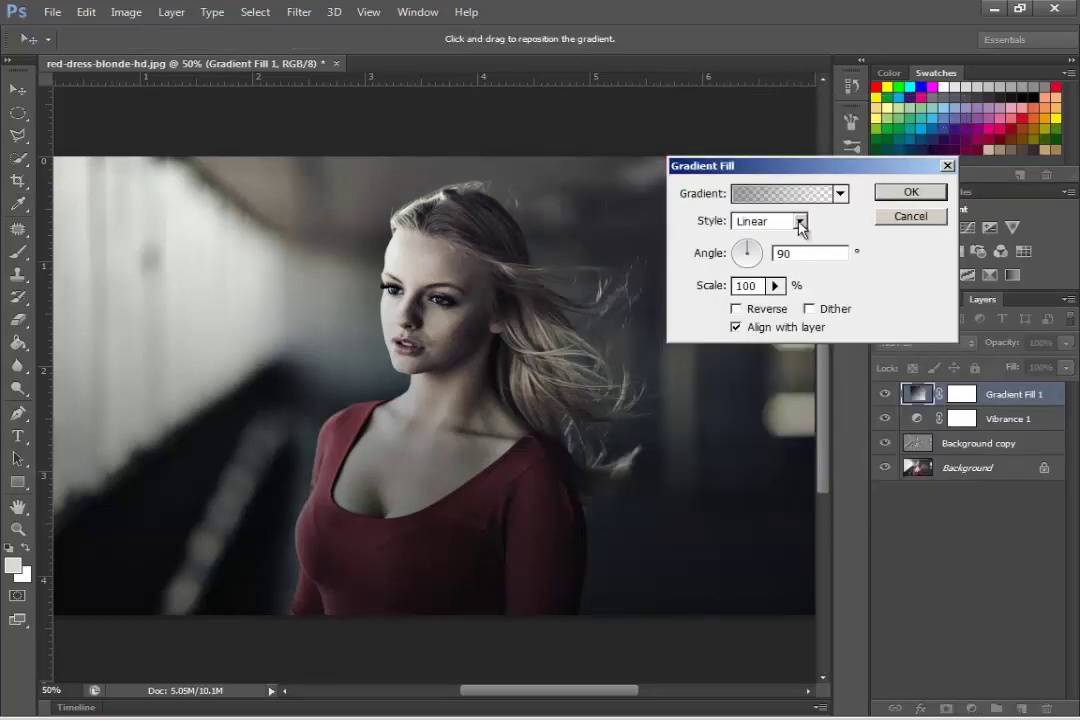
Set Gradient Fill 1 to a reversed radial gradient centred on the face at 228% scale.
{"action": "left_click", "coordinate": [799, 221]}
{"action": "left_click", "coordinate": [788, 255]}
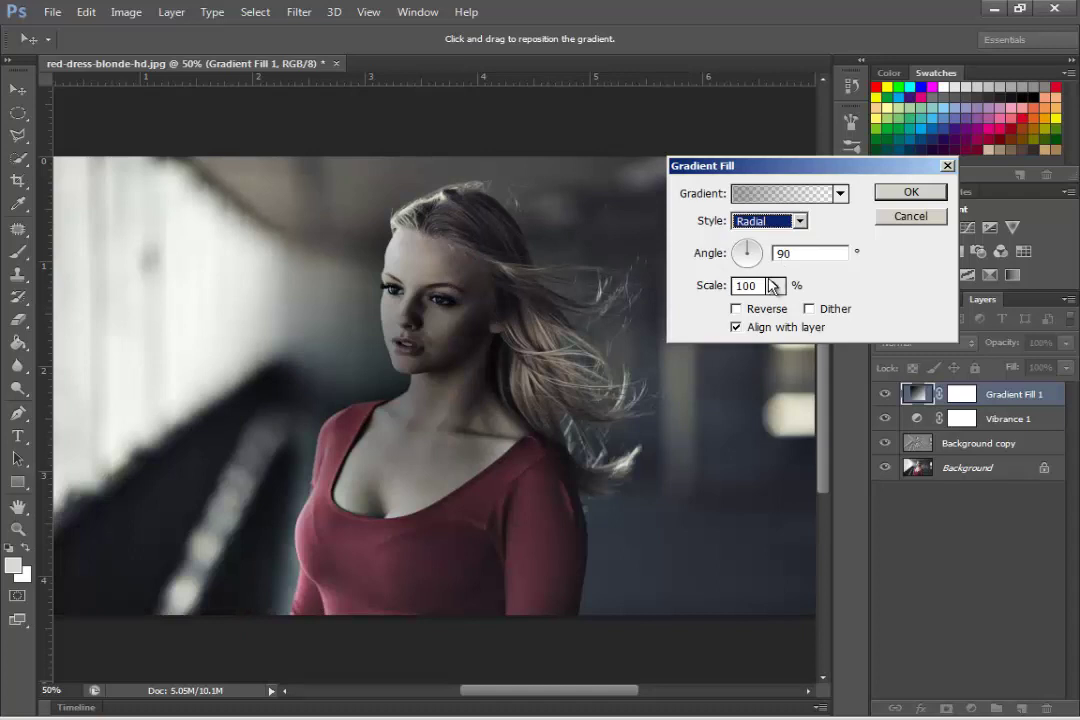
{"action": "left_click", "coordinate": [737, 309]}
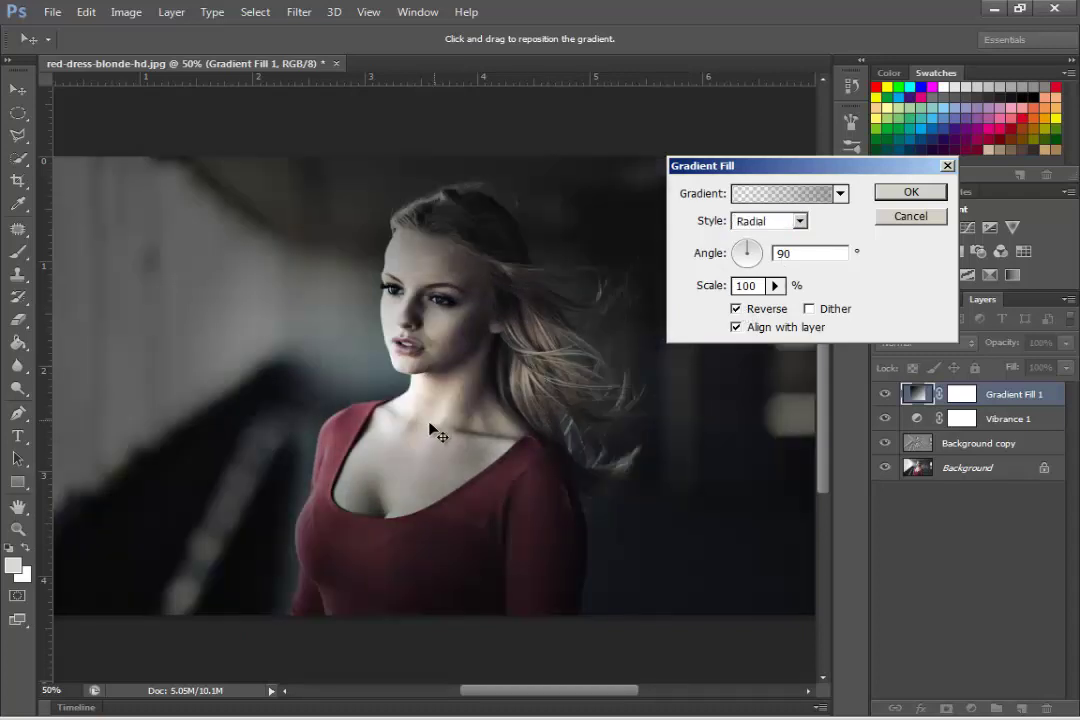
{"action": "left_click_drag", "start_coordinate": [429, 429], "coordinate": [432, 394]}
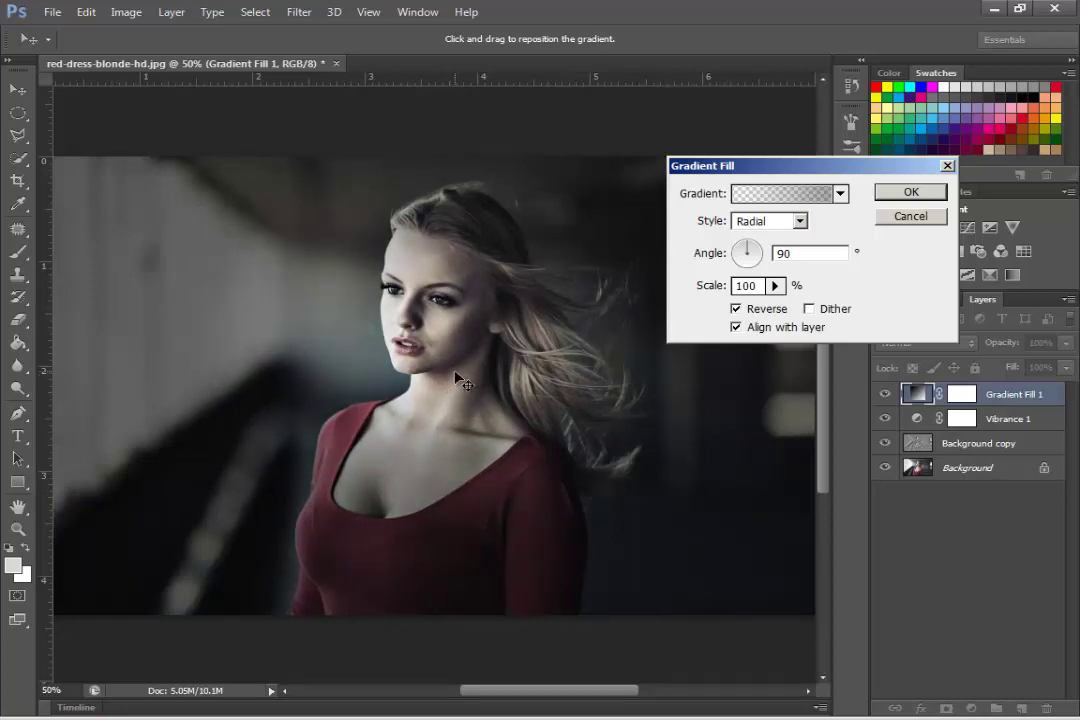
{"action": "left_click", "coordinate": [774, 287]}
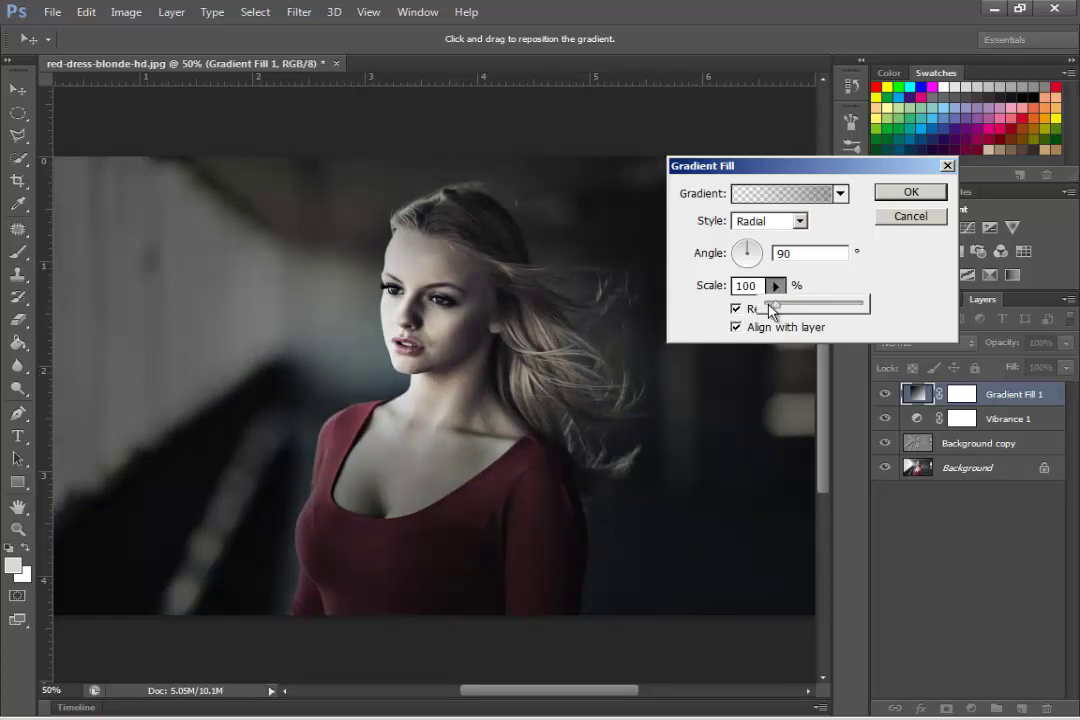
{"action": "left_click_drag", "start_coordinate": [771, 302], "coordinate": [788, 311]}
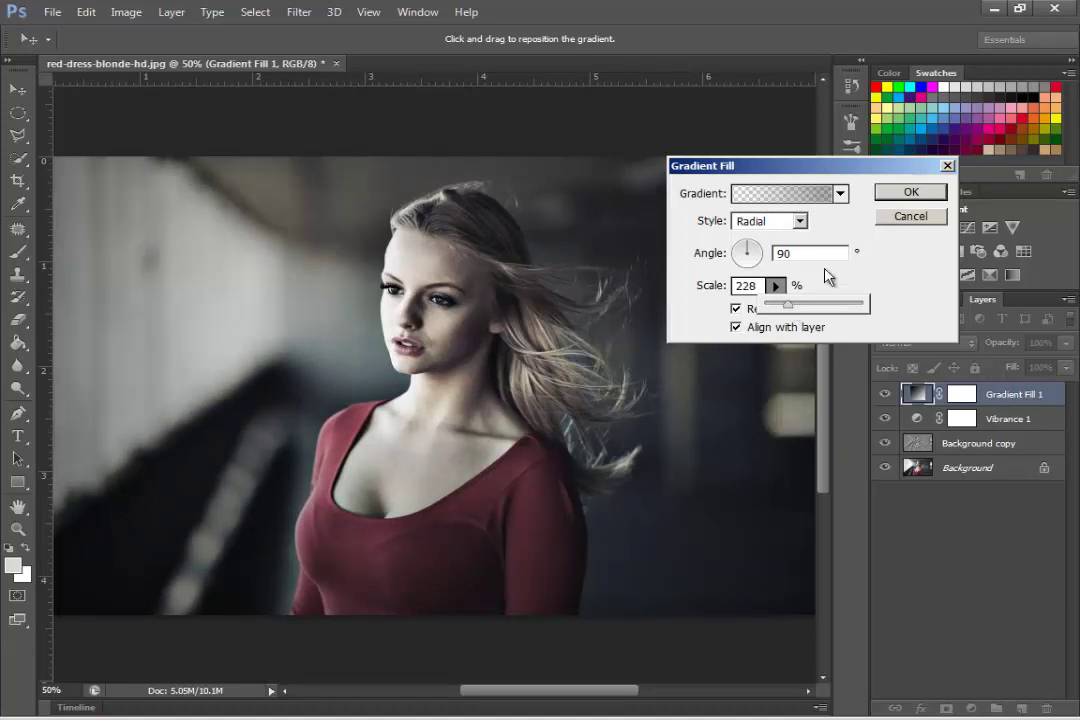
{"action": "left_click", "coordinate": [899, 201]}
Apply the vignette and add a Gradient Map layer using the Black, White preset.
{"action": "key", "text": "z"}
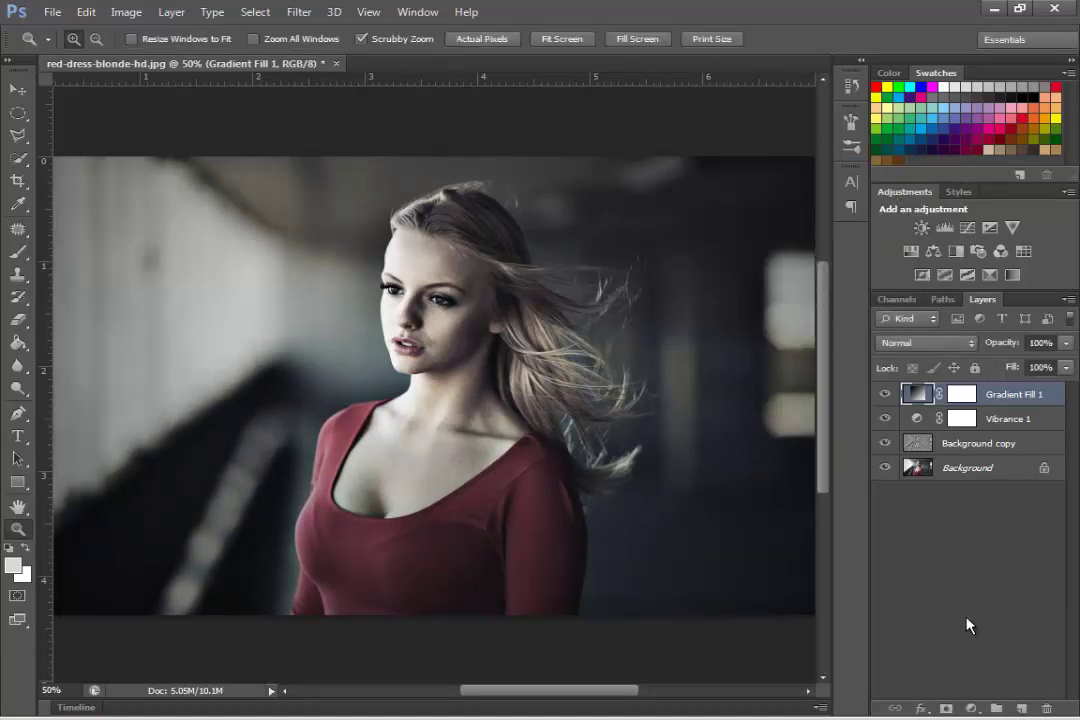
{"action": "left_click", "coordinate": [970, 708]}
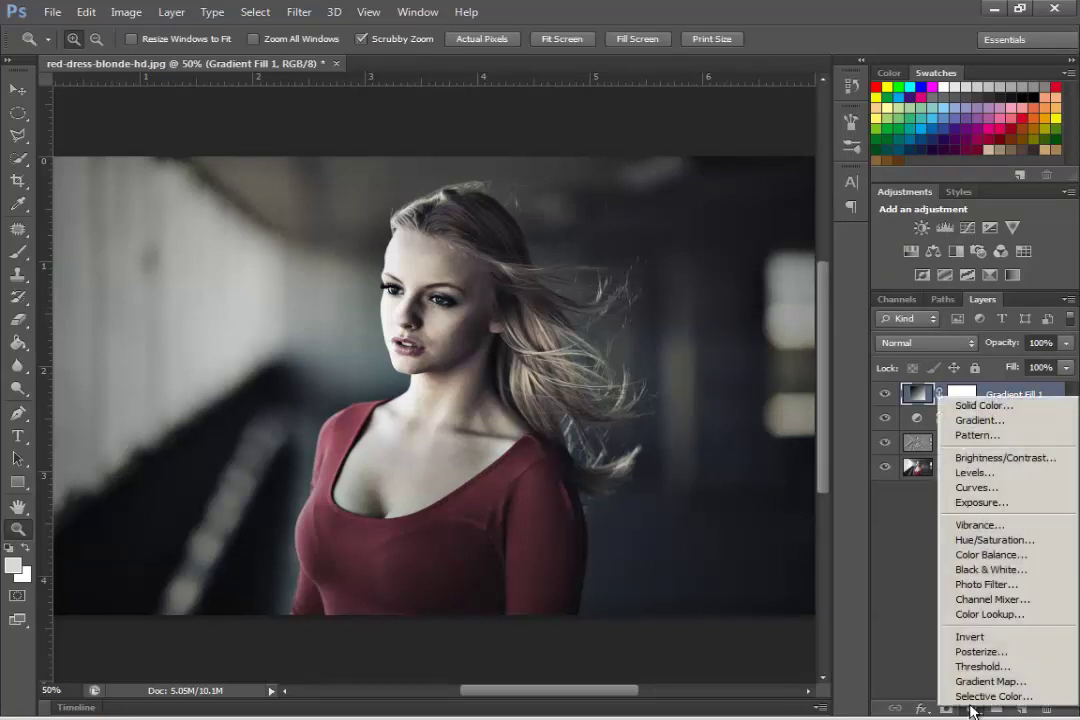
{"action": "left_click", "coordinate": [985, 682]}
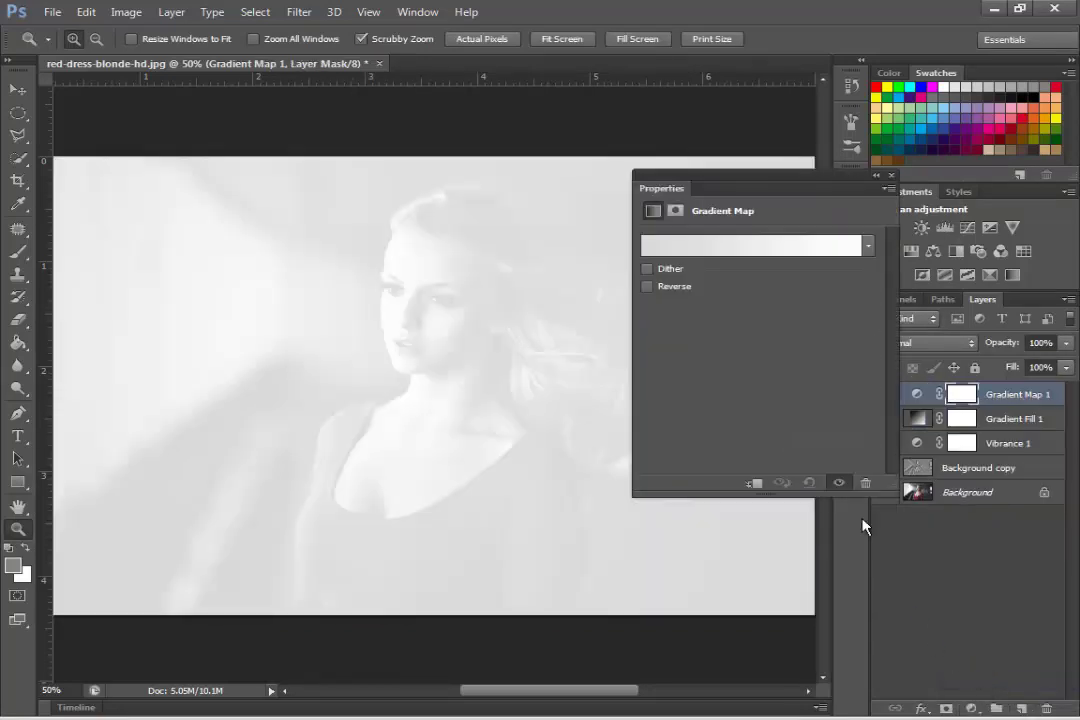
{"action": "left_click", "coordinate": [760, 243]}
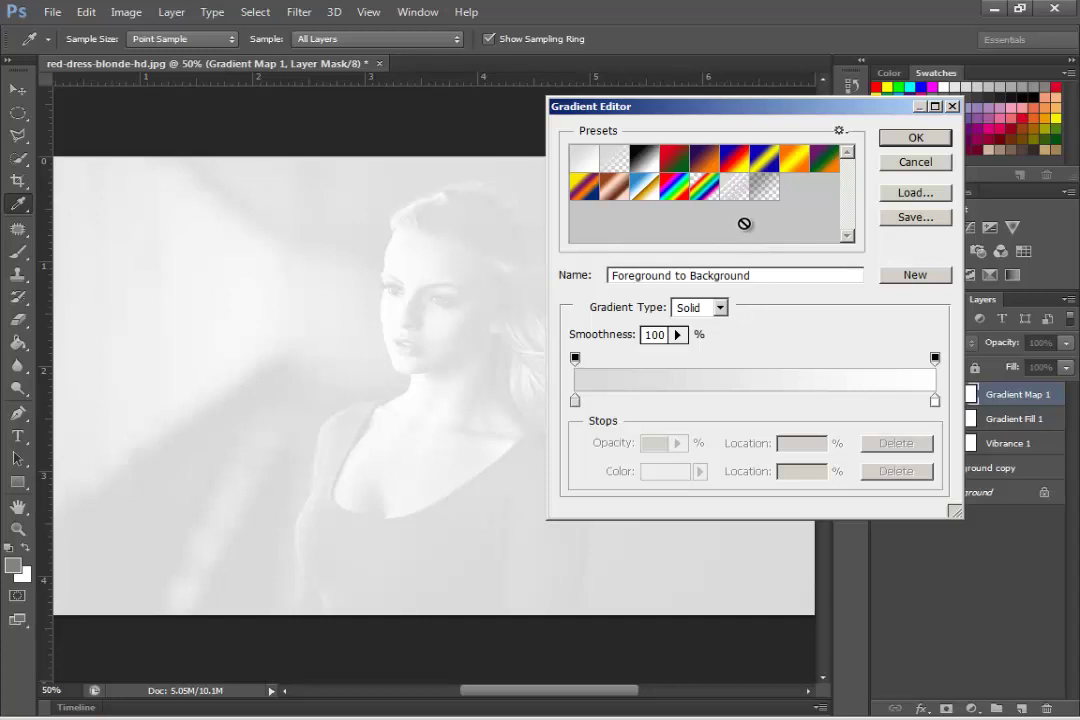
{"action": "left_click", "coordinate": [646, 160]}
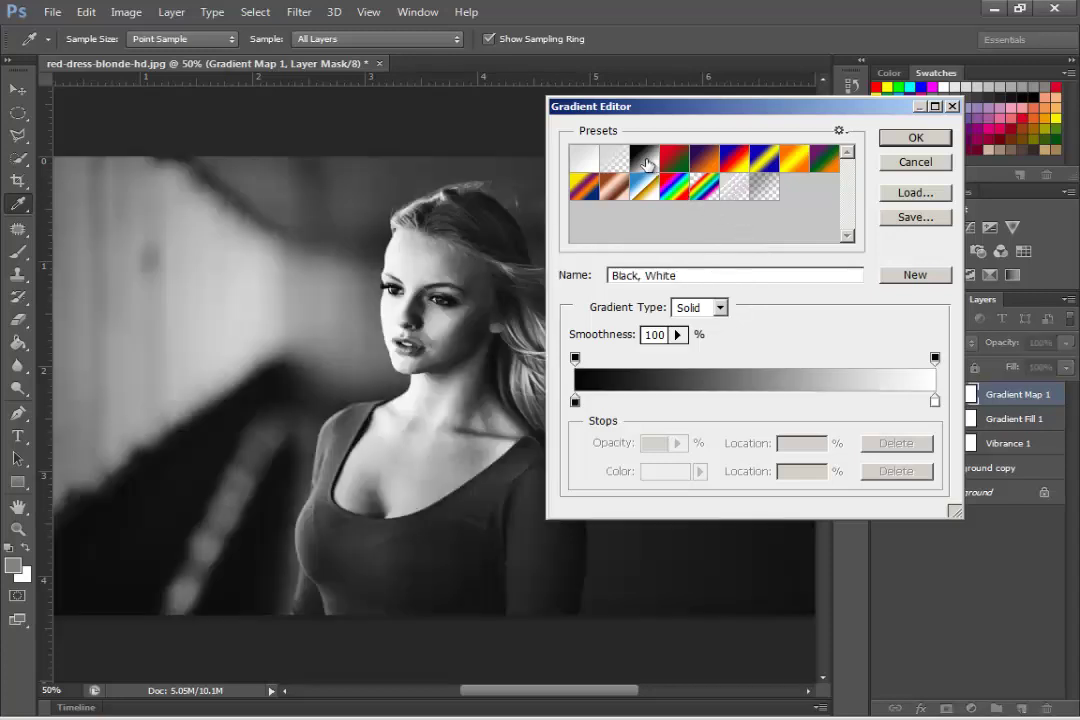
{"action": "left_click", "coordinate": [910, 138]}
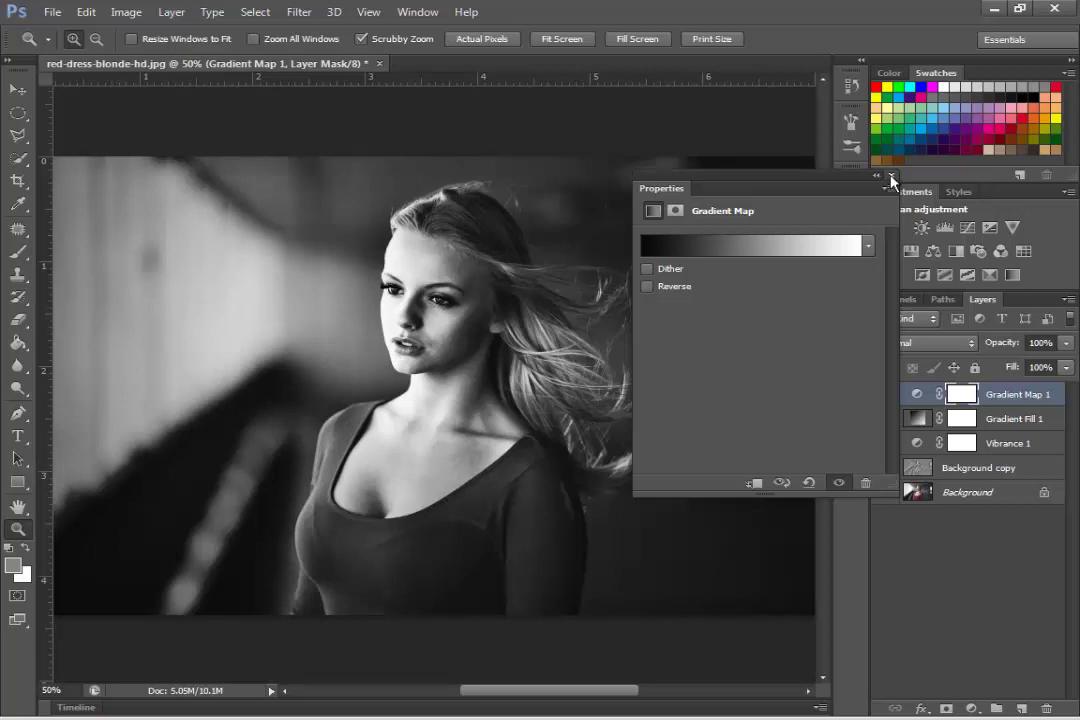
{"action": "left_click", "coordinate": [891, 177]}
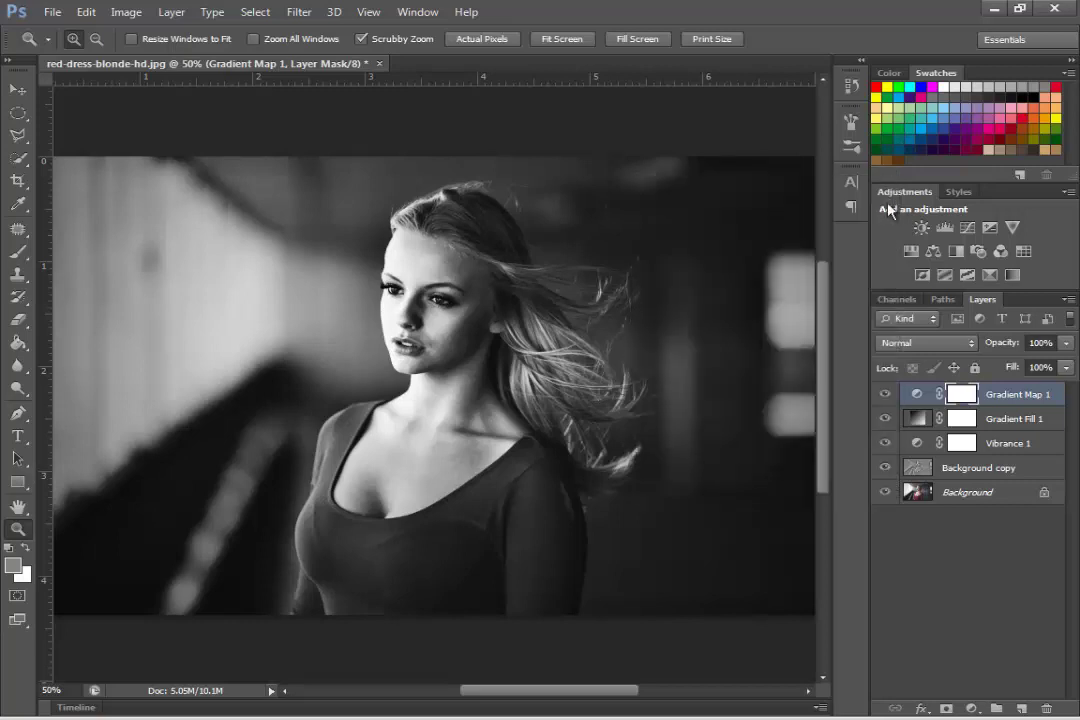
Blend Gradient Map 1 in Soft Light at 75% opacity.
{"action": "left_click", "coordinate": [962, 346]}
{"action": "left_click", "coordinate": [930, 232]}
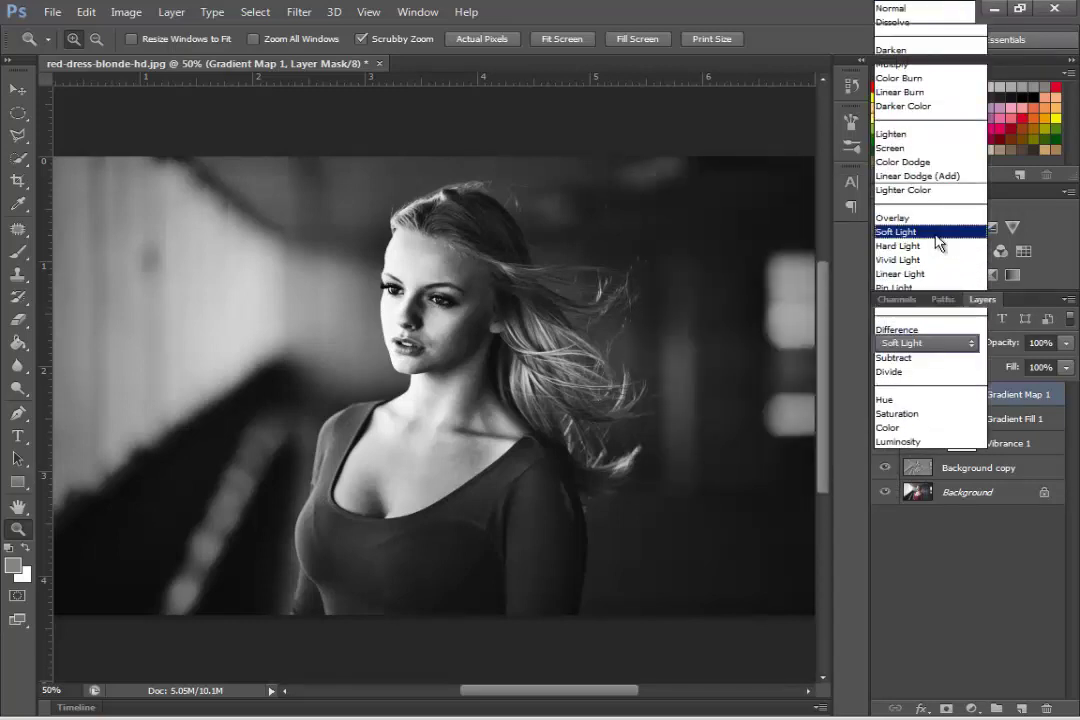
{"action": "left_click", "coordinate": [1066, 343]}
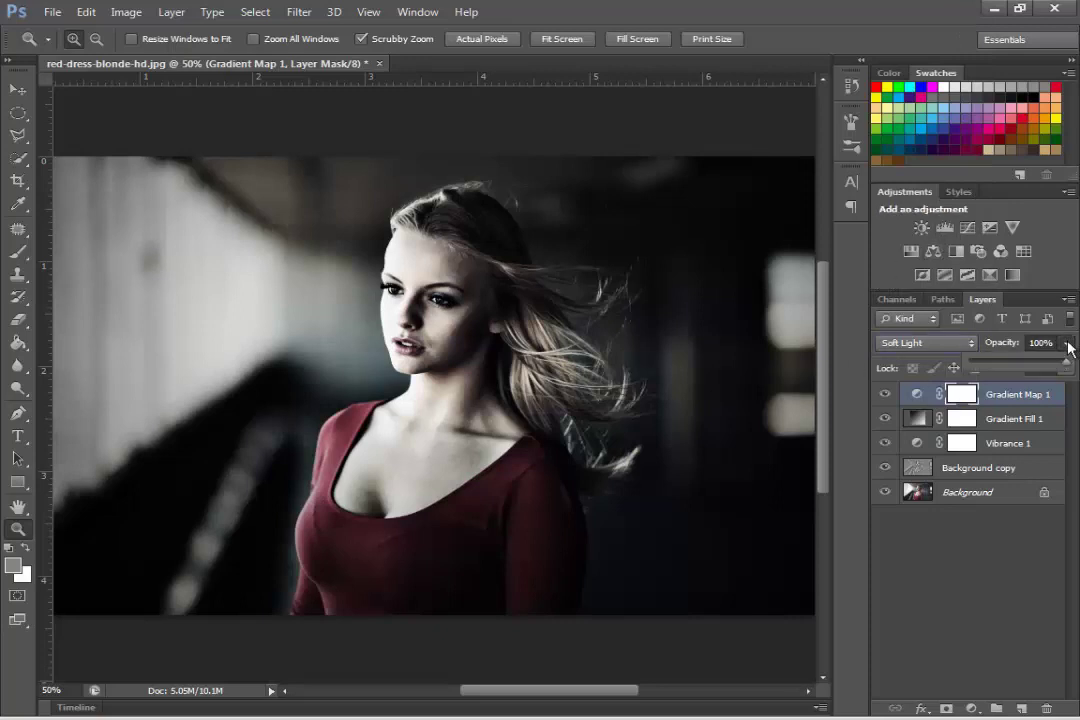
{"action": "left_click_drag", "start_coordinate": [1066, 367], "coordinate": [1053, 367]}
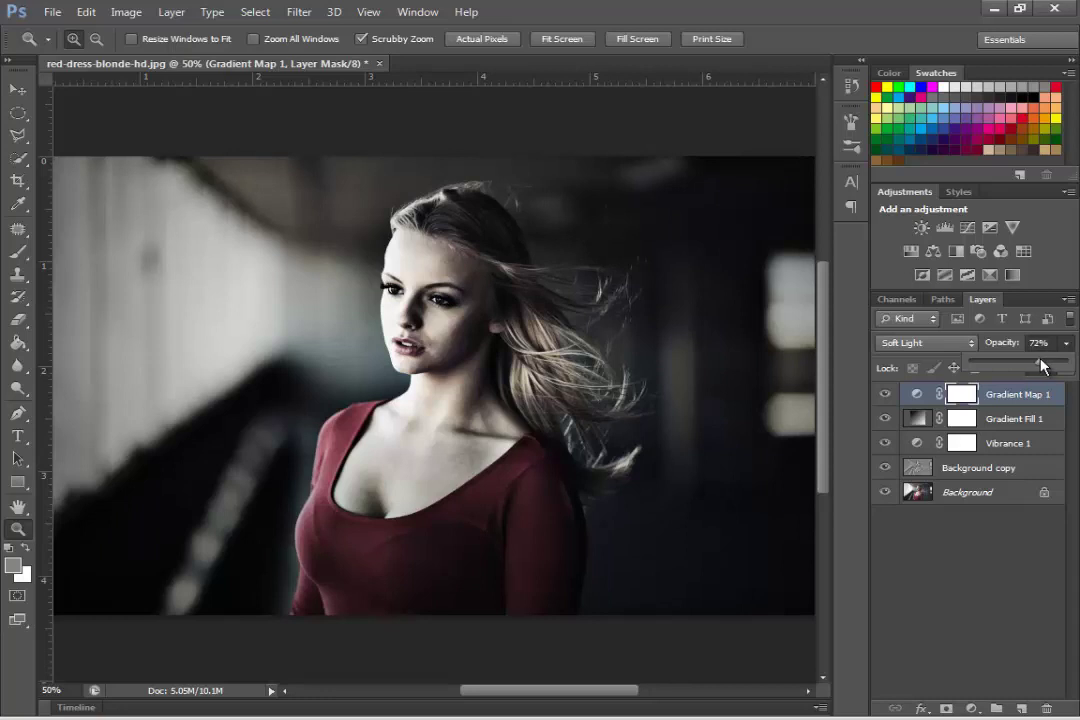
{"action": "left_click_drag", "start_coordinate": [1038, 367], "coordinate": [1046, 367]}
Add a second Gradient Map layer using the Violet, Orange preset.
{"action": "left_click", "coordinate": [972, 707]}
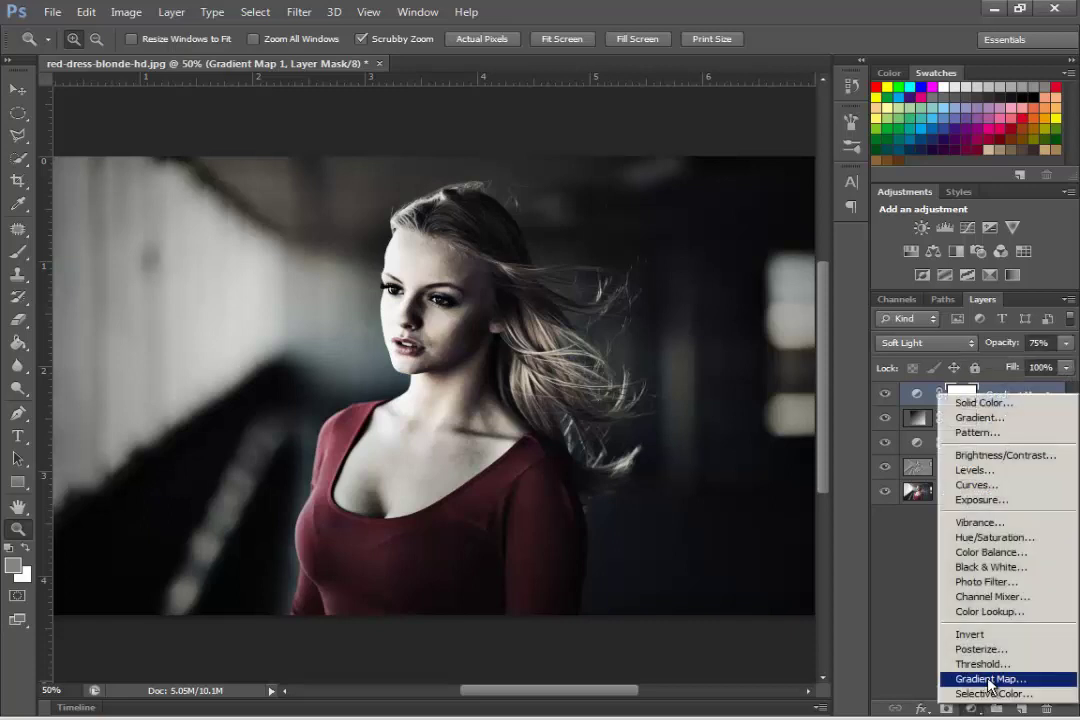
{"action": "left_click", "coordinate": [989, 679]}
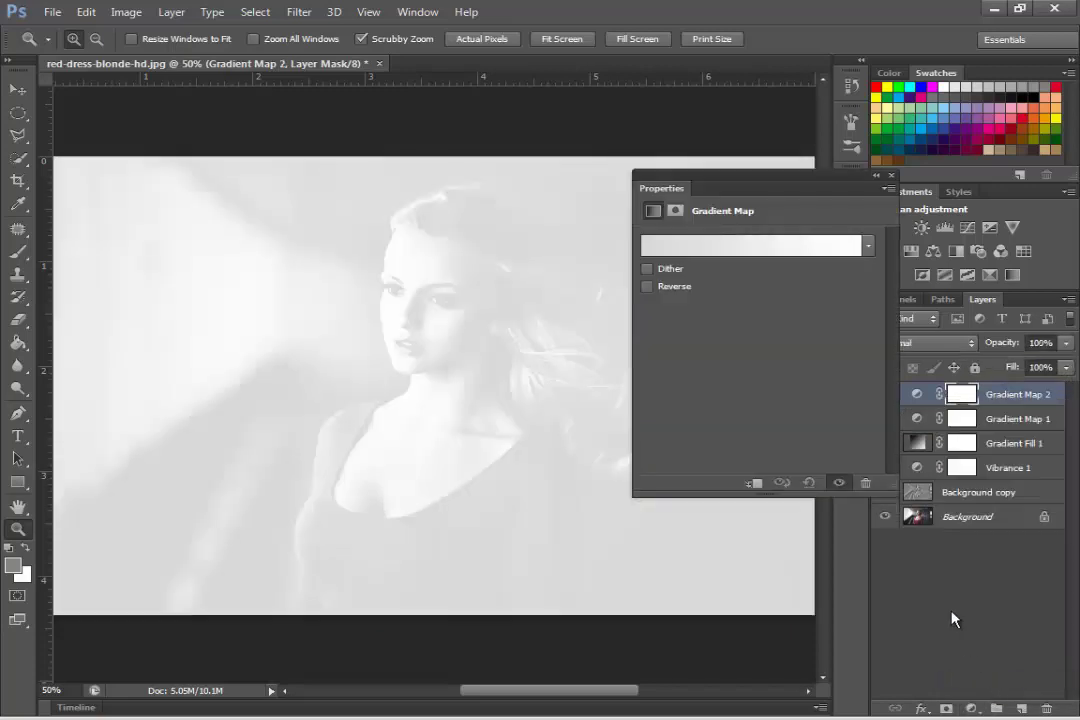
{"action": "left_click", "coordinate": [741, 252]}
{"action": "left_click", "coordinate": [706, 168]}
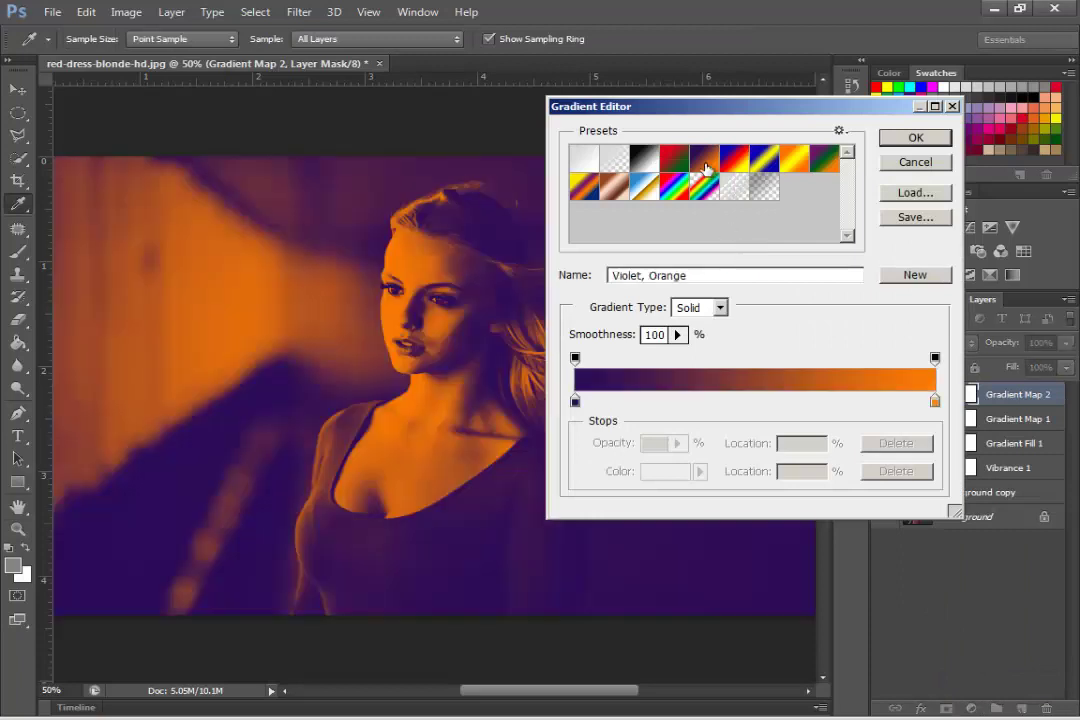
Change the gradient's left violet stop to navy blue #143353.
{"action": "left_click", "coordinate": [575, 401]}
{"action": "left_click", "coordinate": [653, 474]}
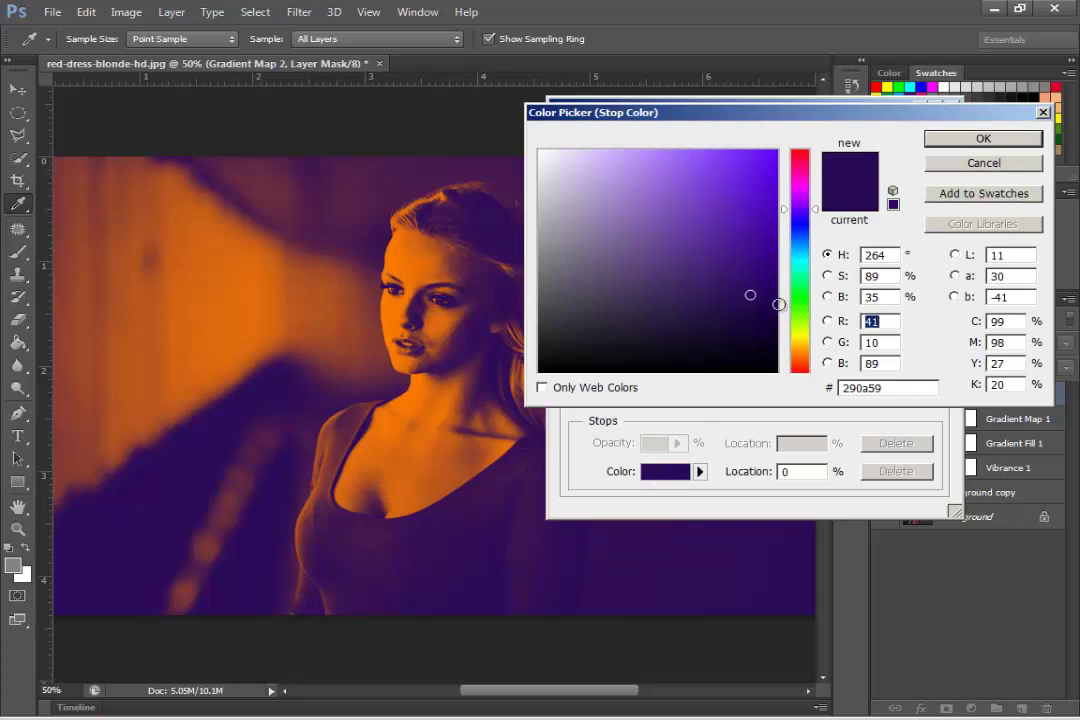
{"action": "left_click_drag", "start_coordinate": [803, 253], "coordinate": [805, 240]}
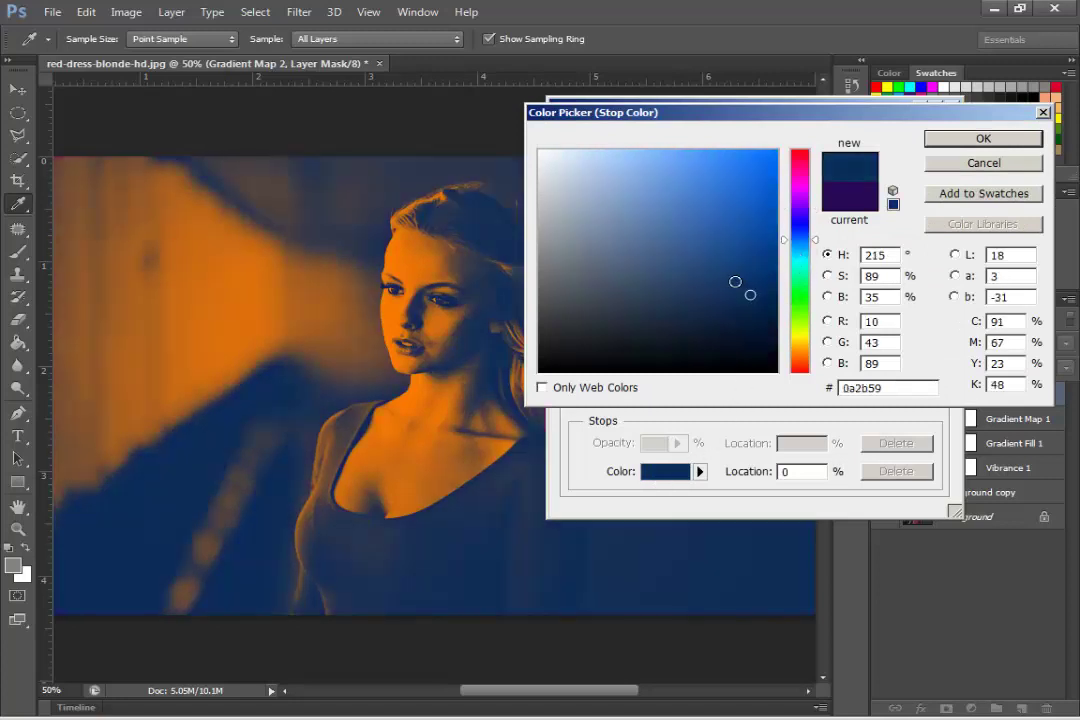
{"action": "left_click_drag", "start_coordinate": [733, 282], "coordinate": [721, 300]}
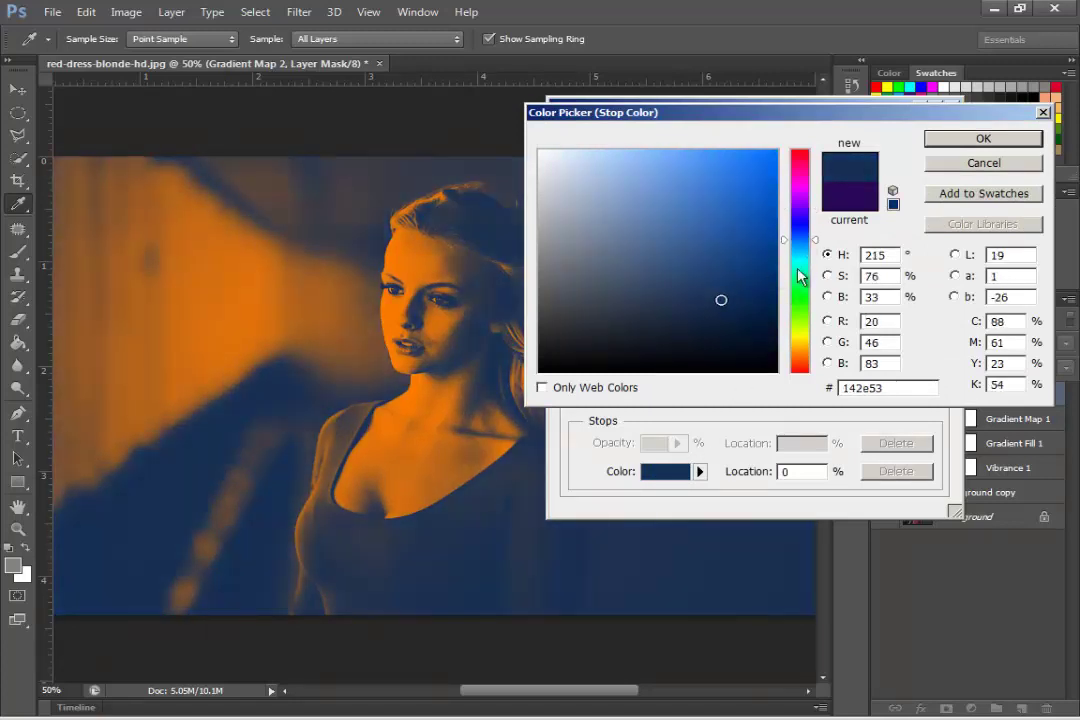
{"action": "left_click", "coordinate": [804, 243]}
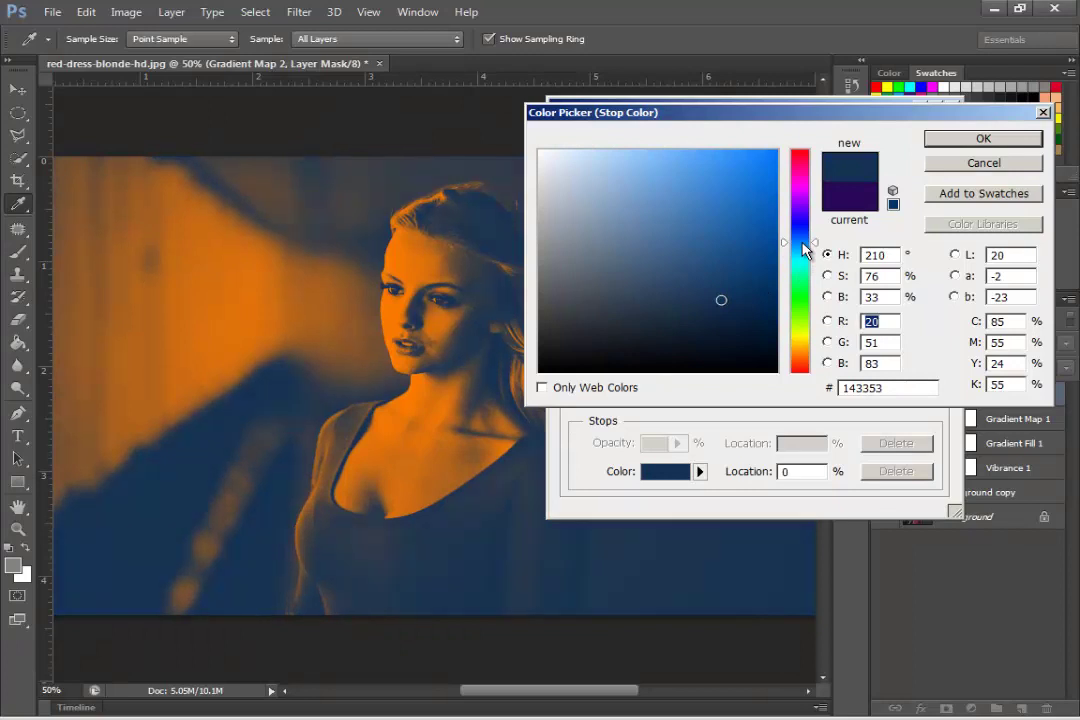
{"action": "left_click", "coordinate": [958, 143]}
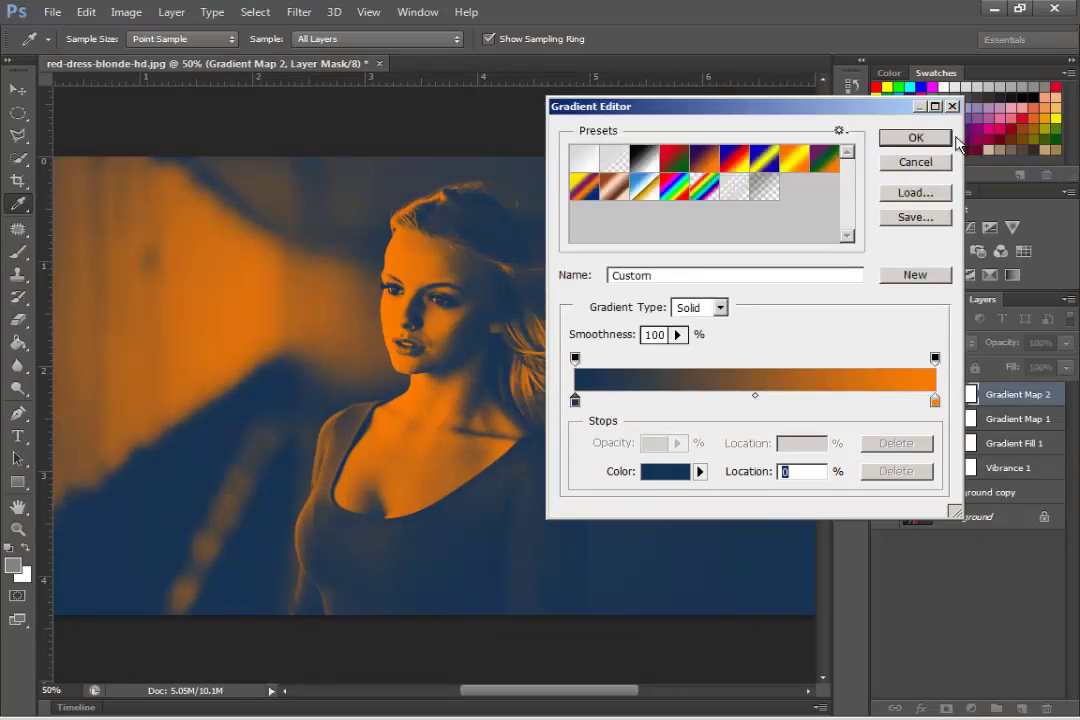
{"action": "left_click", "coordinate": [920, 140]}
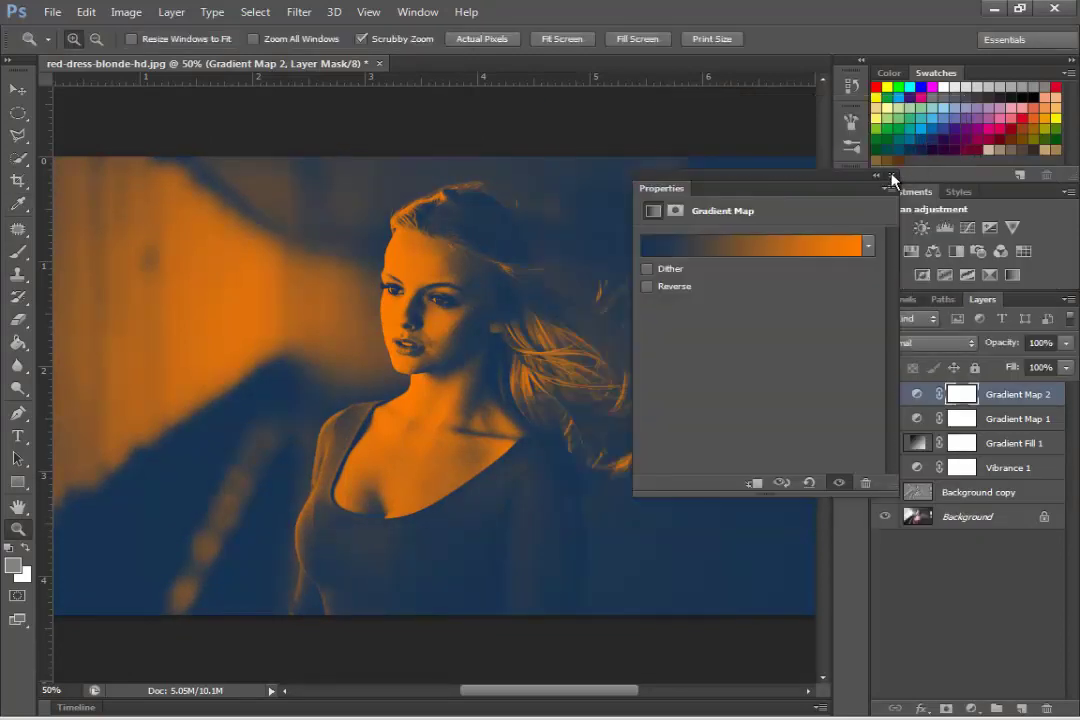
{"action": "left_click", "coordinate": [890, 176]}
Blend Gradient Map 2 in Soft Light at 69% opacity.
{"action": "left_click", "coordinate": [970, 343]}
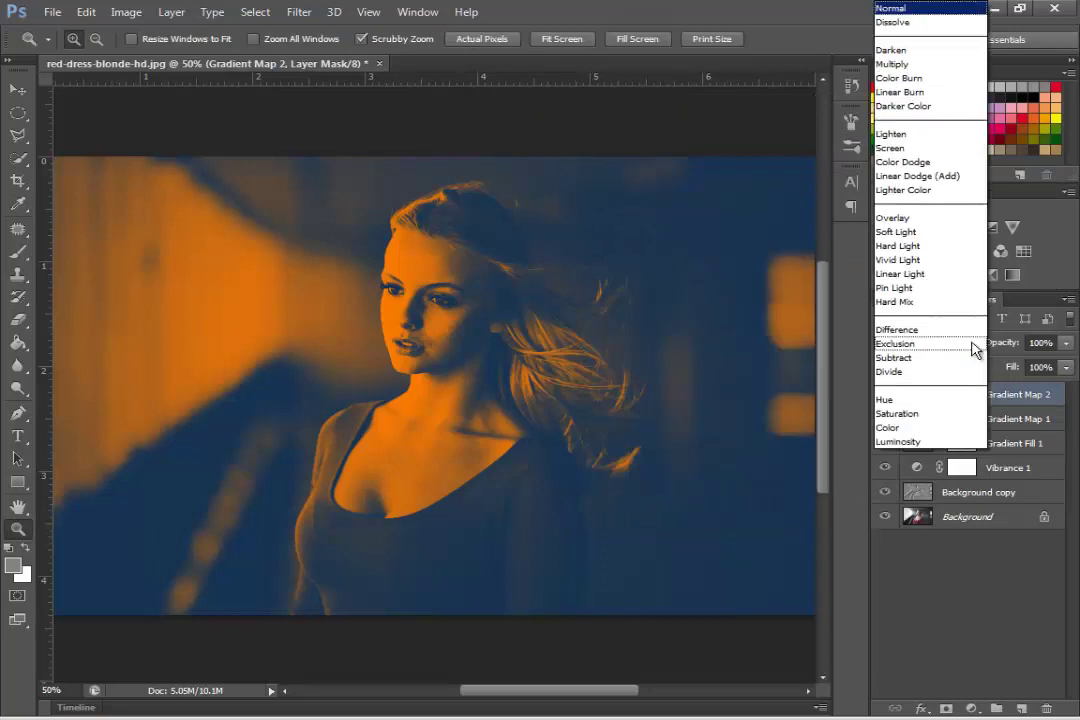
{"action": "left_click", "coordinate": [943, 232]}
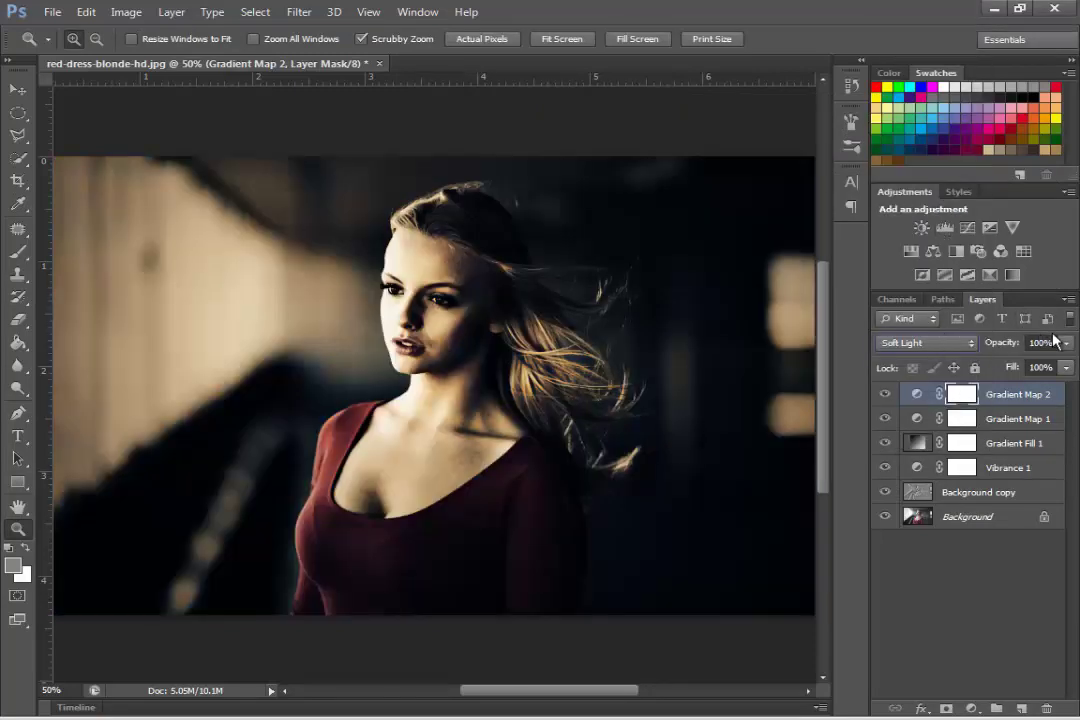
{"action": "left_click_drag", "start_coordinate": [1065, 343], "coordinate": [1042, 370]}
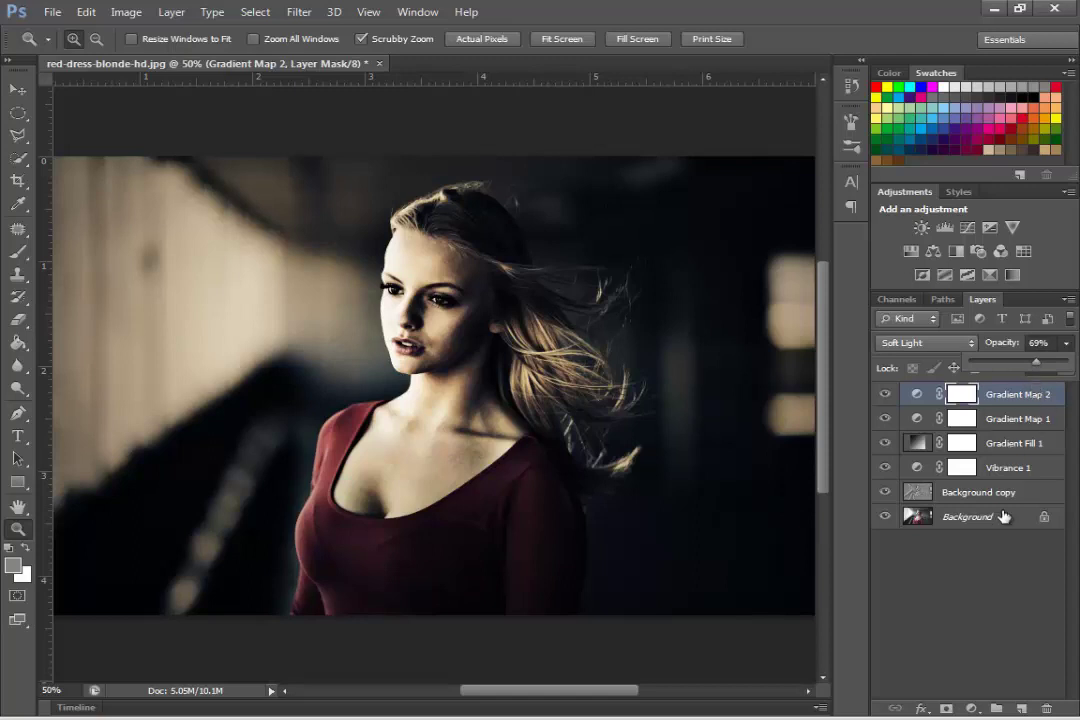
{"action": "left_click", "coordinate": [969, 708]}
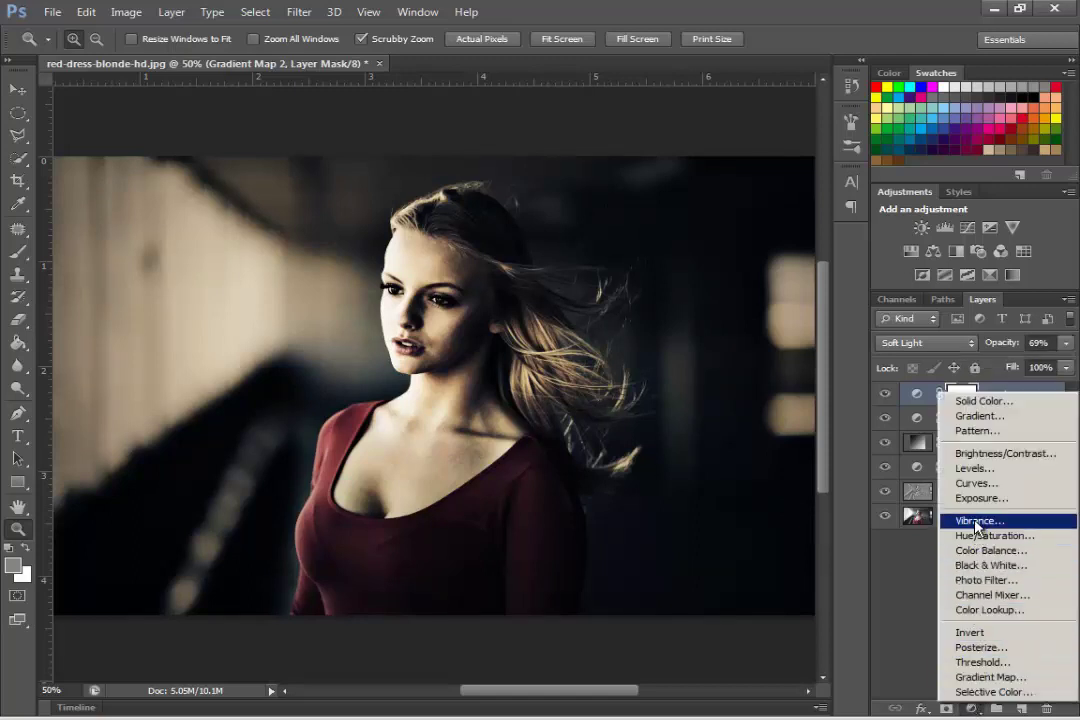
Add a Curves layer raising the RGB black point, then lift the Blue shadows and midtones.
{"action": "left_click", "coordinate": [1010, 486]}
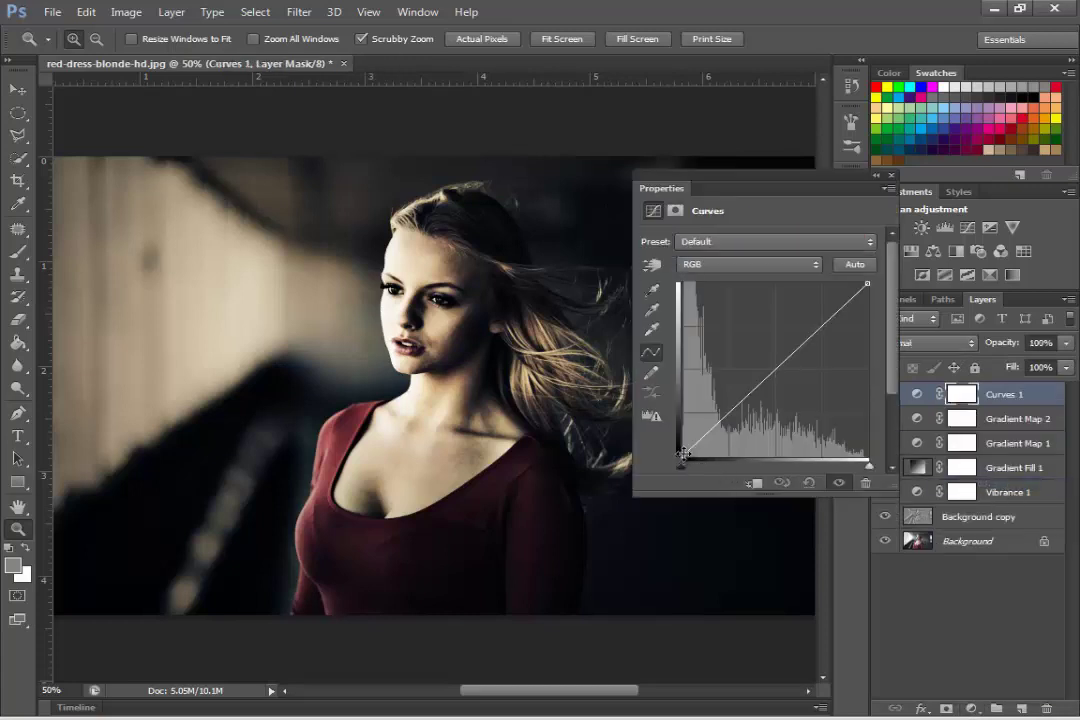
{"action": "left_click_drag", "start_coordinate": [668, 455], "coordinate": [661, 436]}
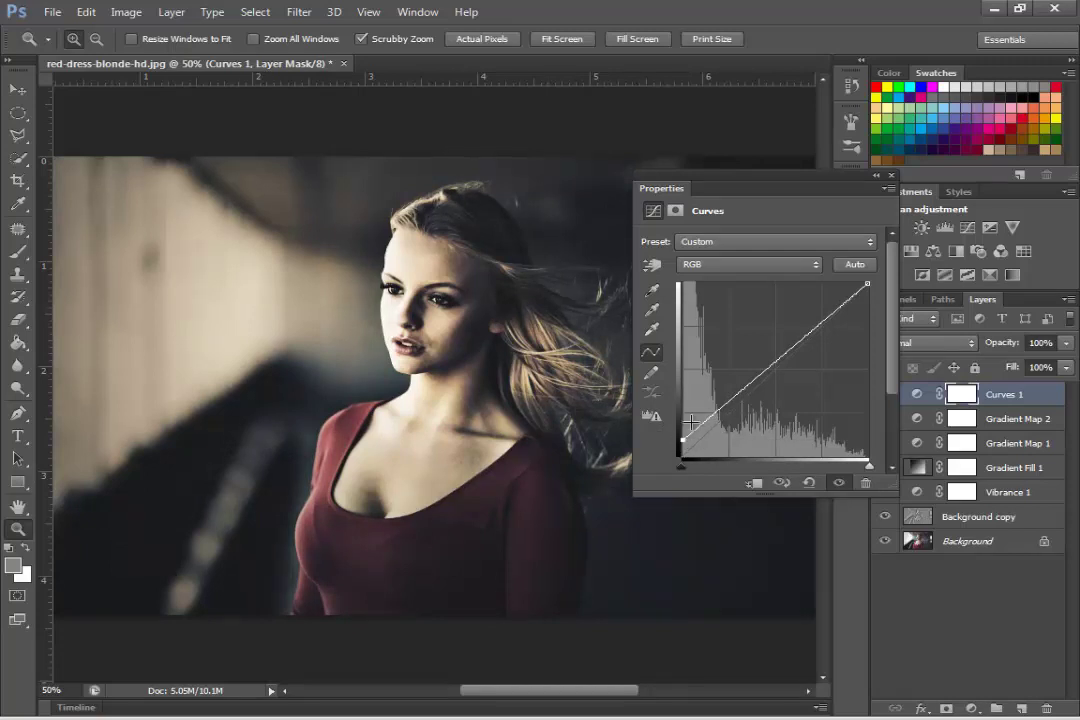
{"action": "left_click", "coordinate": [812, 266]}
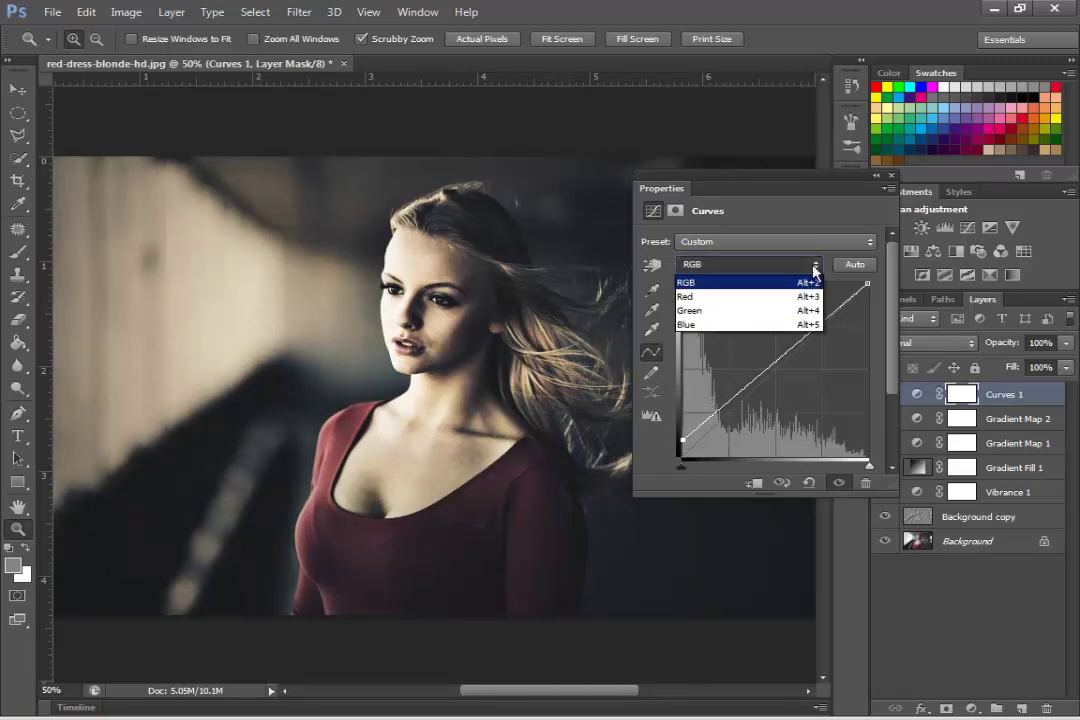
{"action": "left_click", "coordinate": [735, 325]}
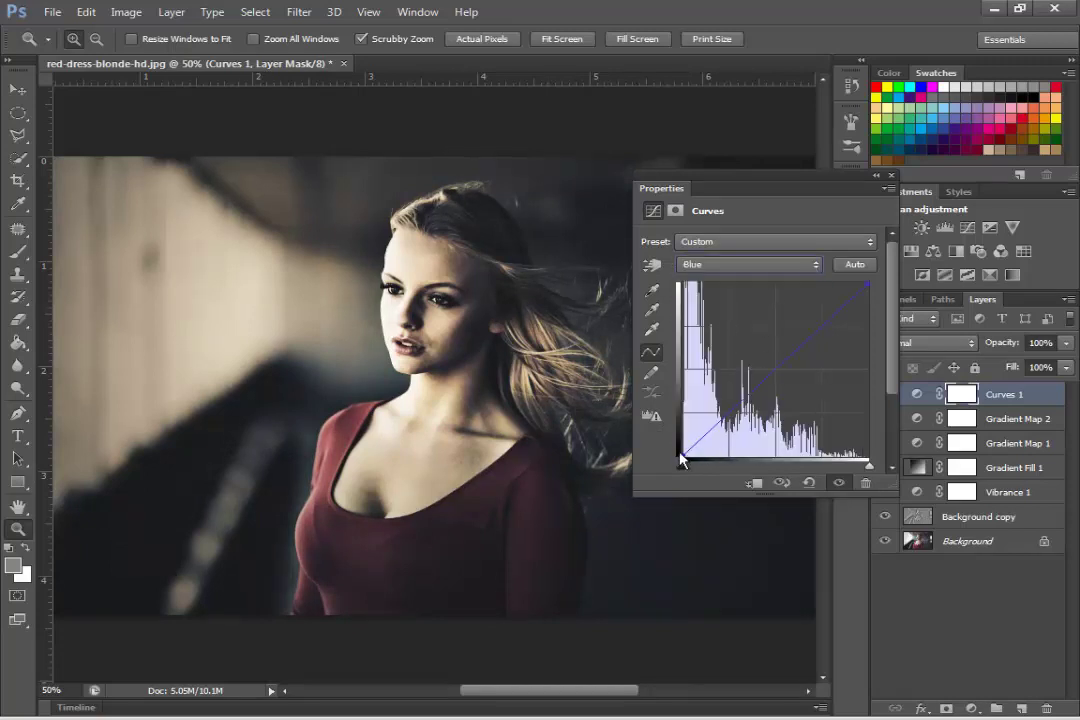
{"action": "left_click_drag", "start_coordinate": [683, 456], "coordinate": [676, 446]}
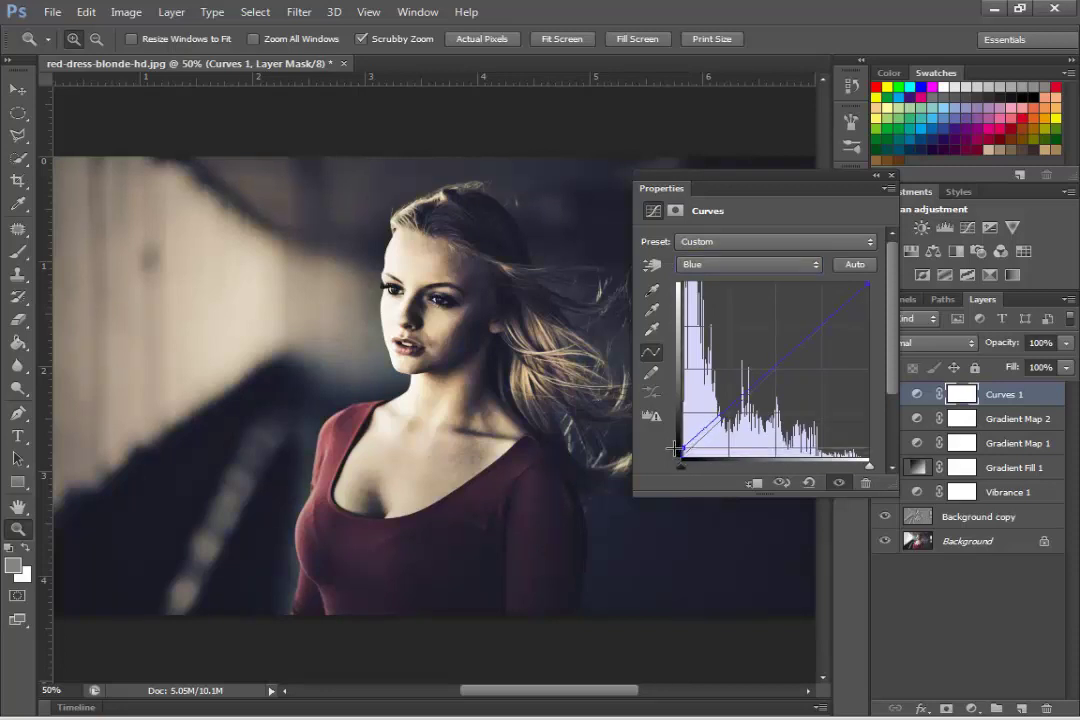
{"action": "left_click_drag", "start_coordinate": [674, 446], "coordinate": [670, 447]}
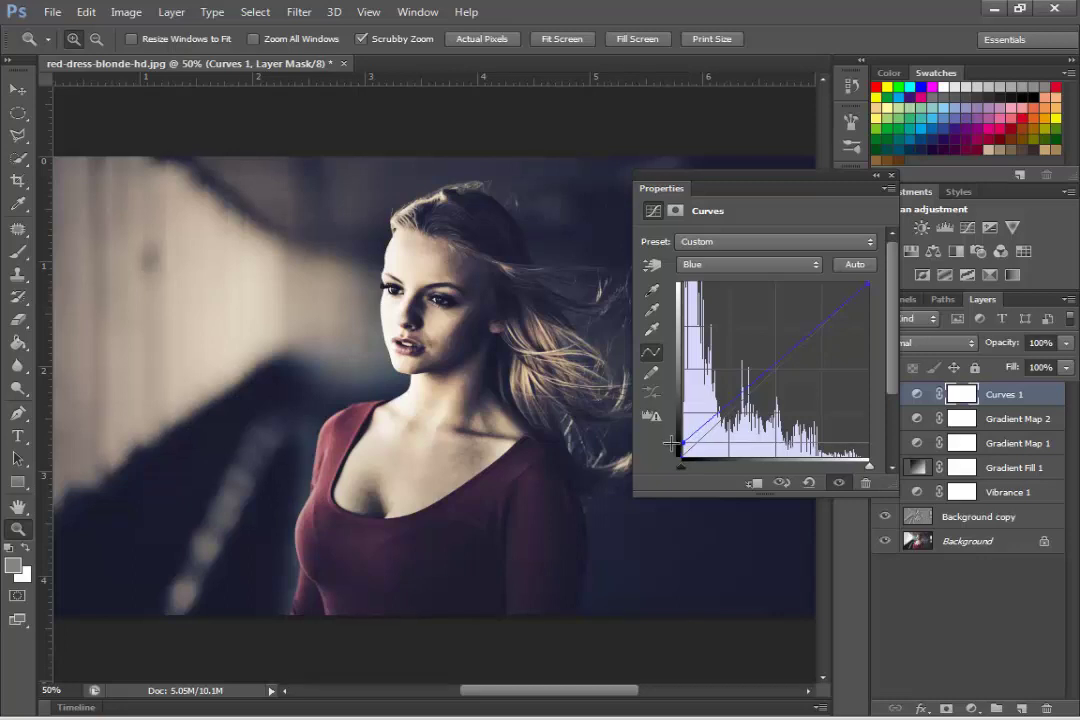
{"action": "left_click_drag", "start_coordinate": [670, 444], "coordinate": [671, 438]}
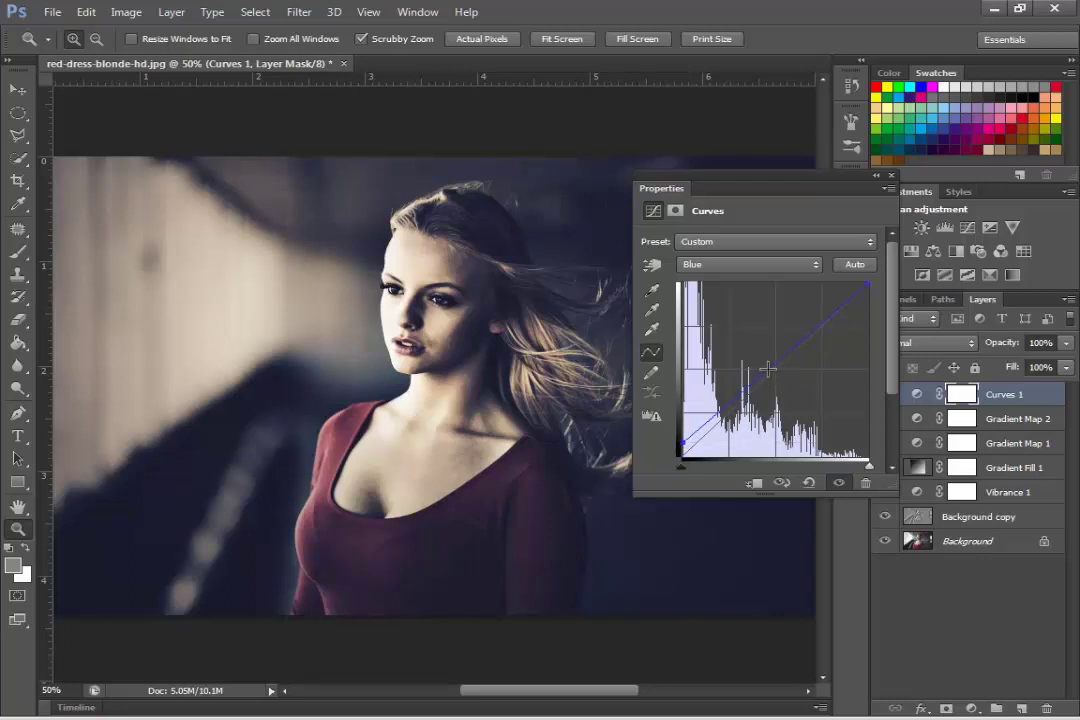
{"action": "left_click_drag", "start_coordinate": [767, 369], "coordinate": [771, 375]}
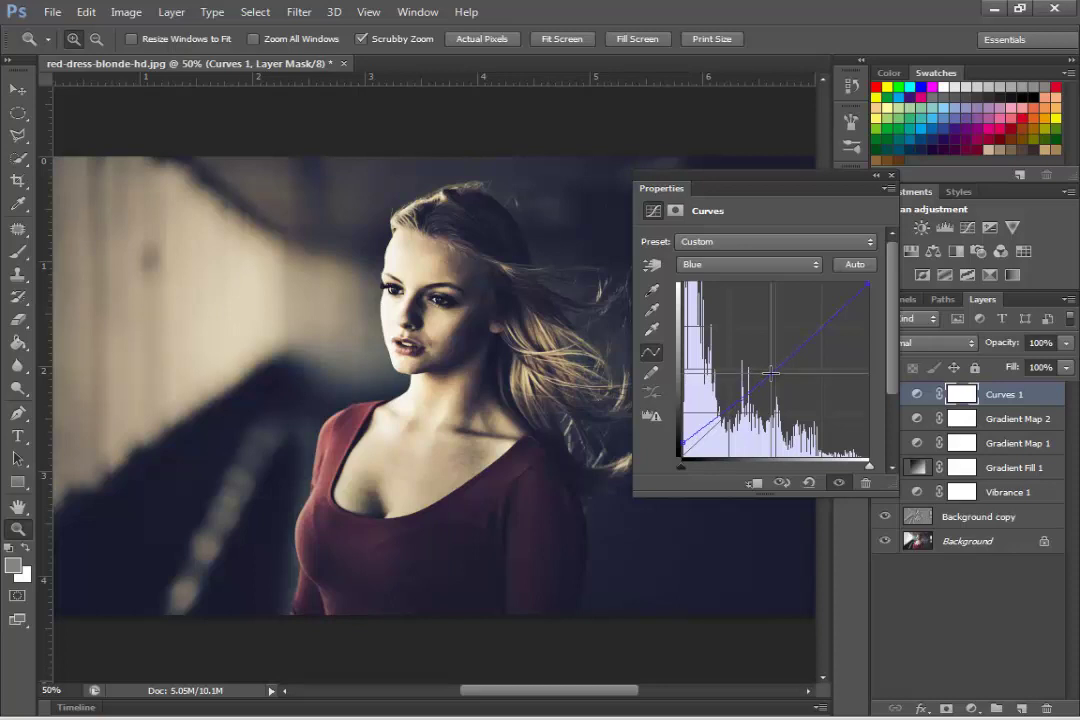
{"action": "left_click_drag", "start_coordinate": [771, 375], "coordinate": [771, 373]}
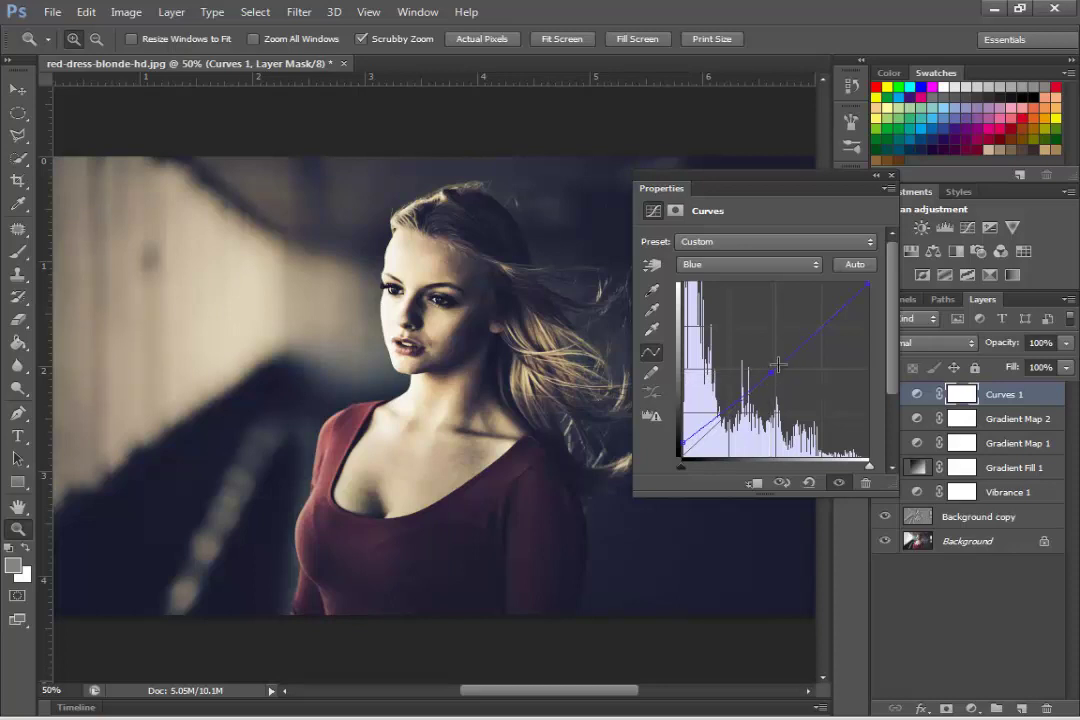
On the Red curve, pull the black point down and add a slight midtone point.
{"action": "left_click", "coordinate": [812, 265]}
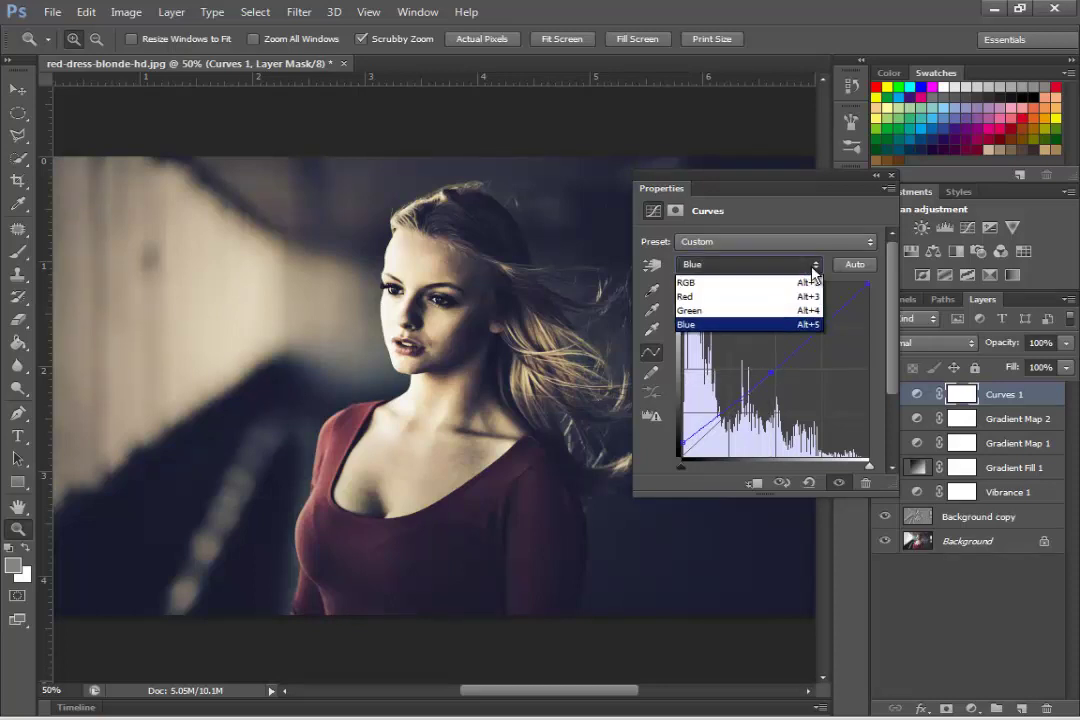
{"action": "left_click", "coordinate": [752, 298]}
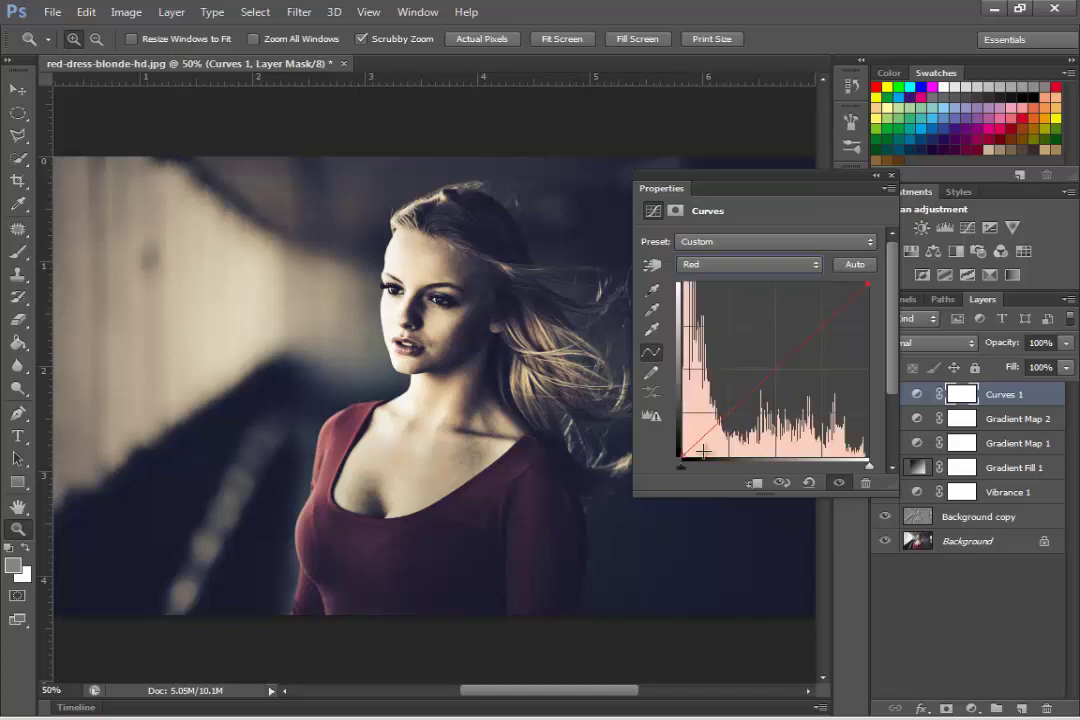
{"action": "left_click_drag", "start_coordinate": [684, 455], "coordinate": [692, 473]}
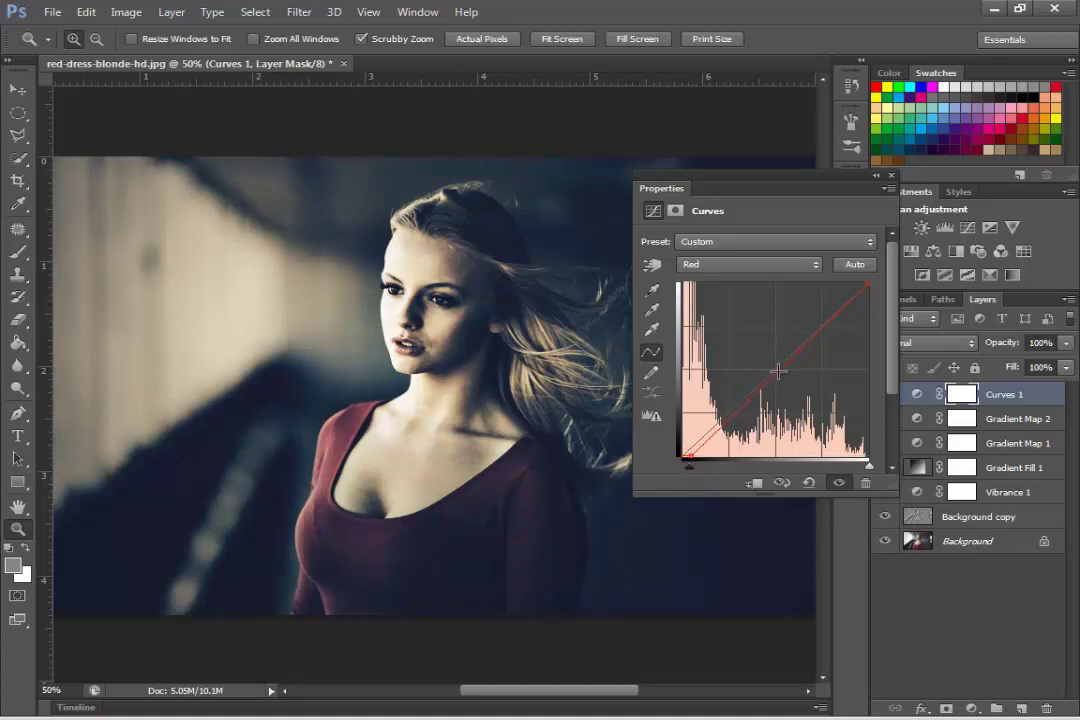
{"action": "left_click_drag", "start_coordinate": [777, 372], "coordinate": [768, 367]}
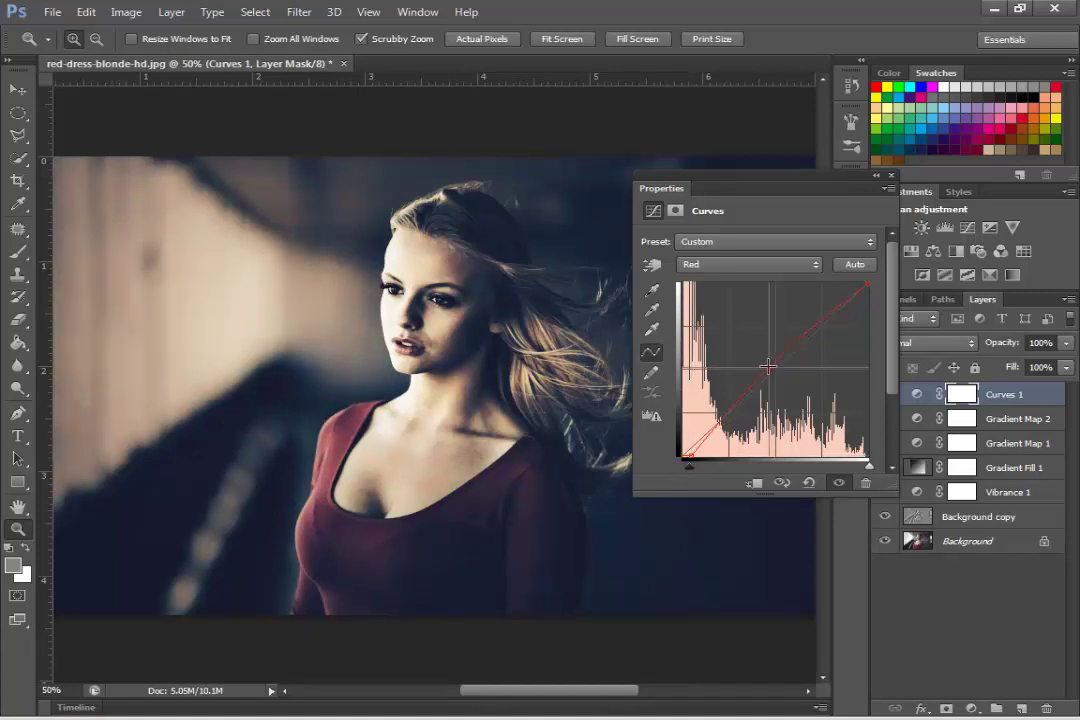
{"action": "left_click_drag", "start_coordinate": [767, 367], "coordinate": [768, 372]}
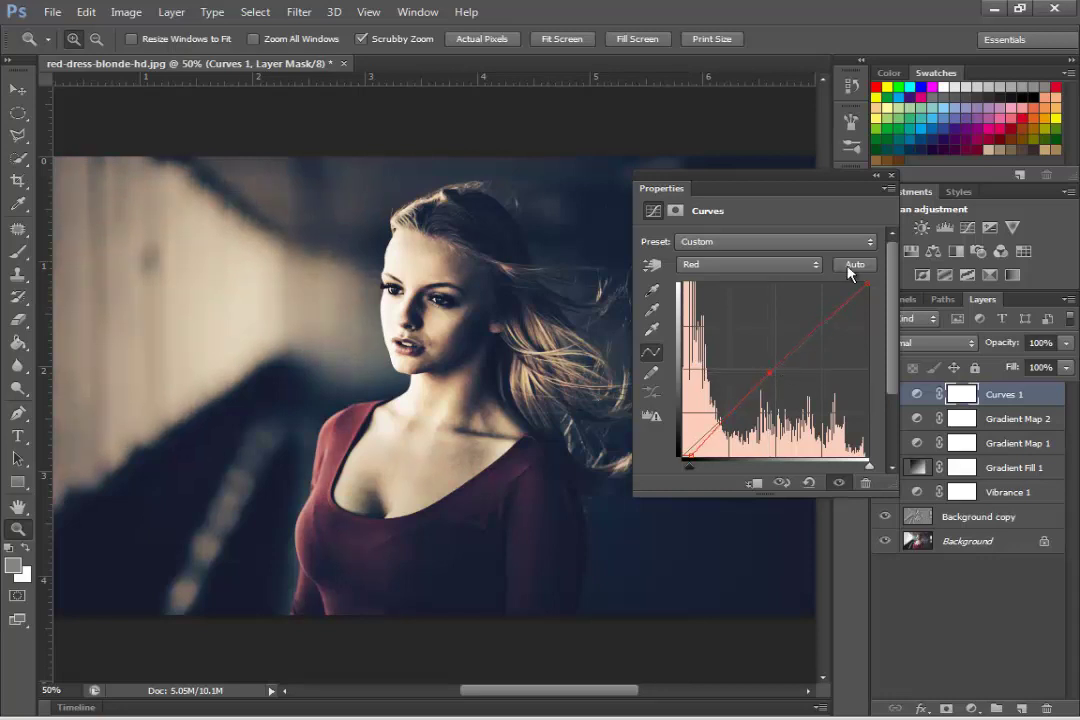
Close the Curves Properties panel to reveal the finished cool-toned portrait.
{"action": "left_click", "coordinate": [893, 180]}
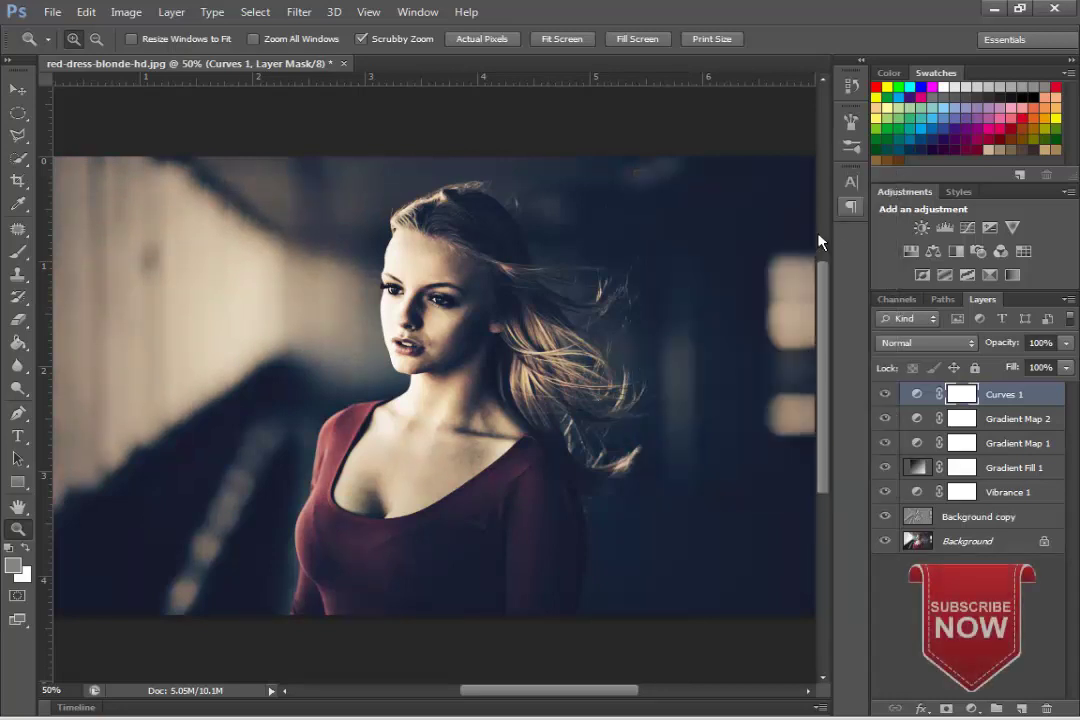